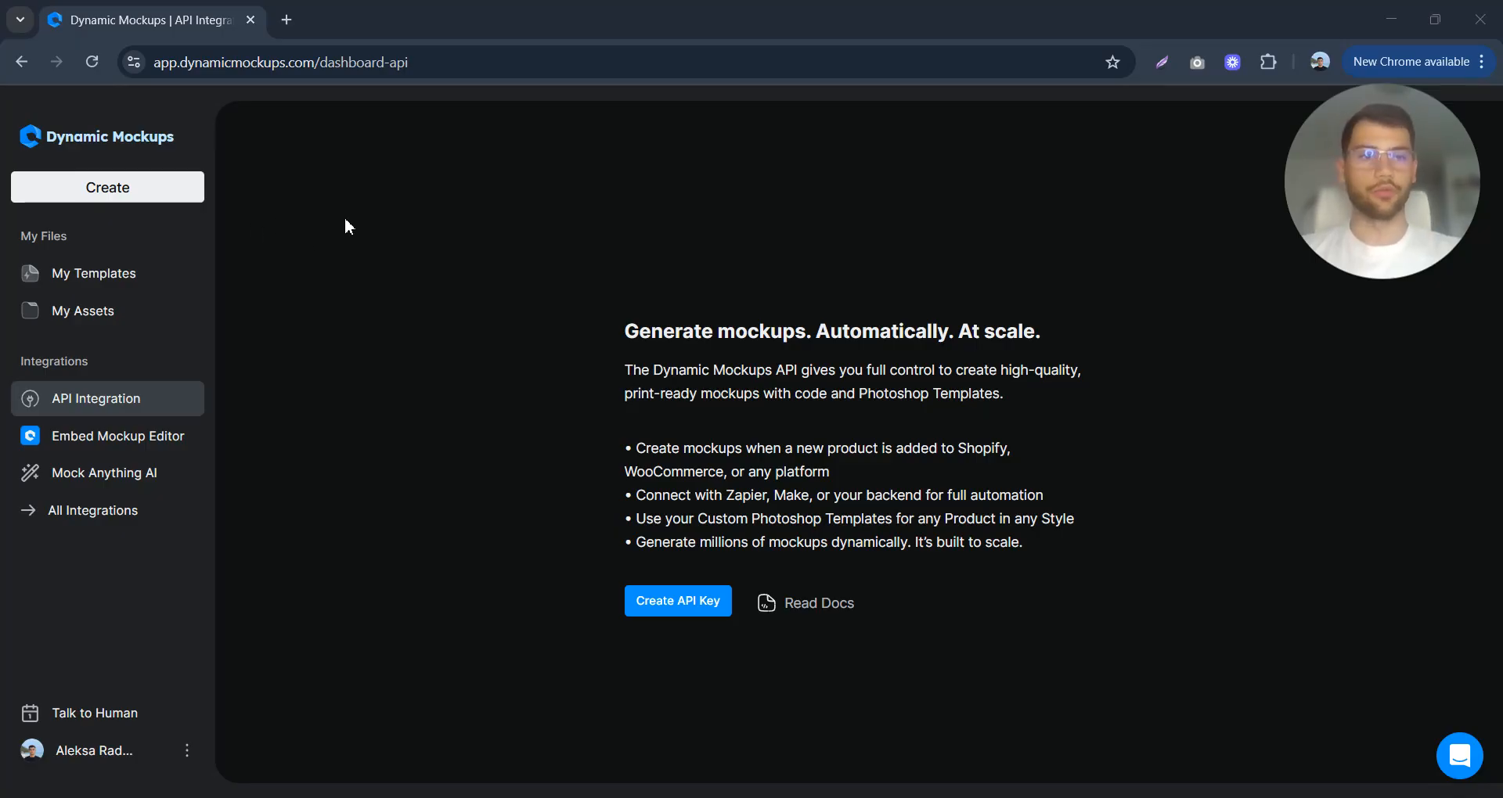
# Step: Search the public mockup library with the suggested query "Coffee mug on a table close up"
pyautogui.click(160, 190)
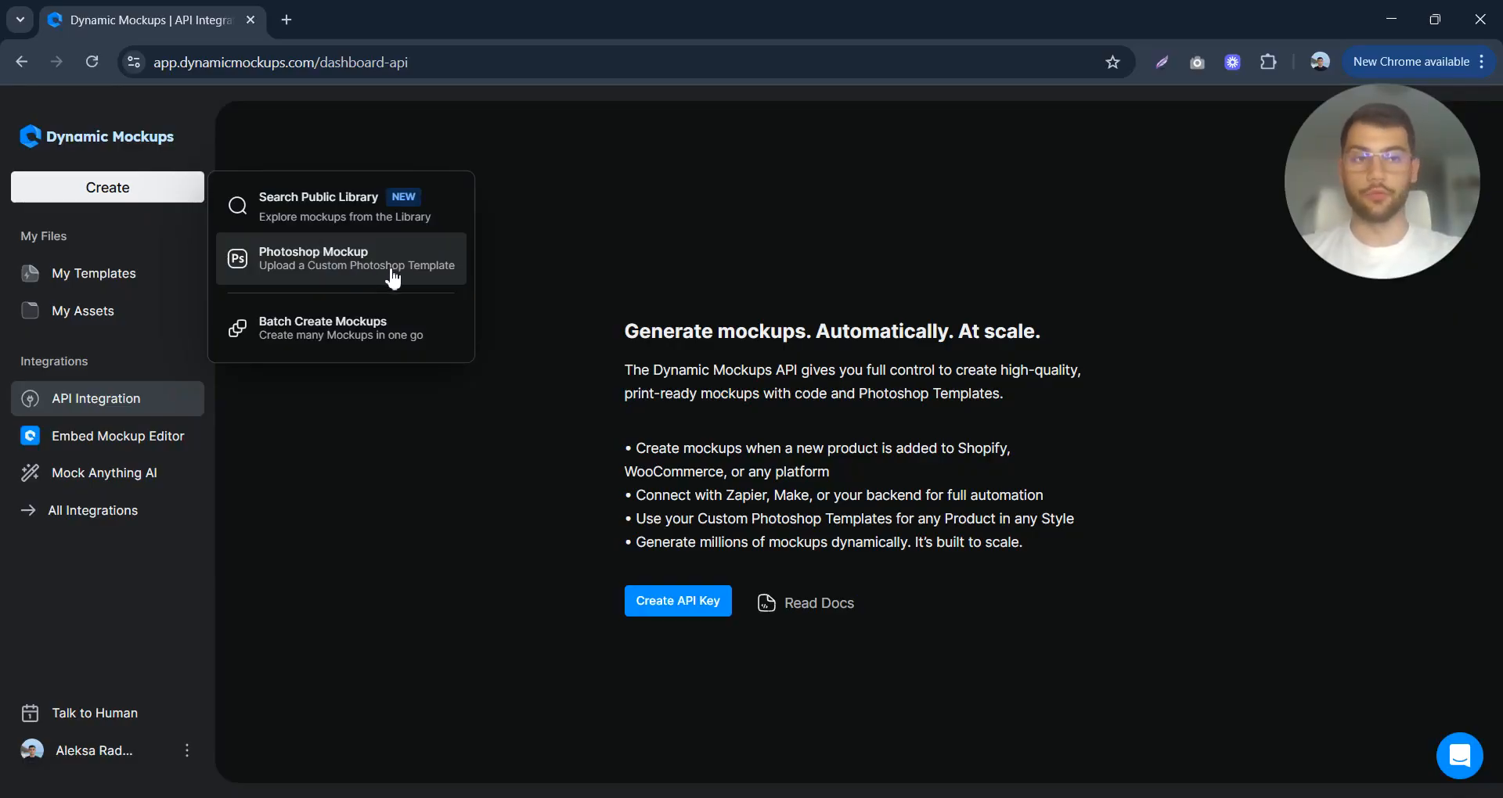
pyautogui.click(365, 212)
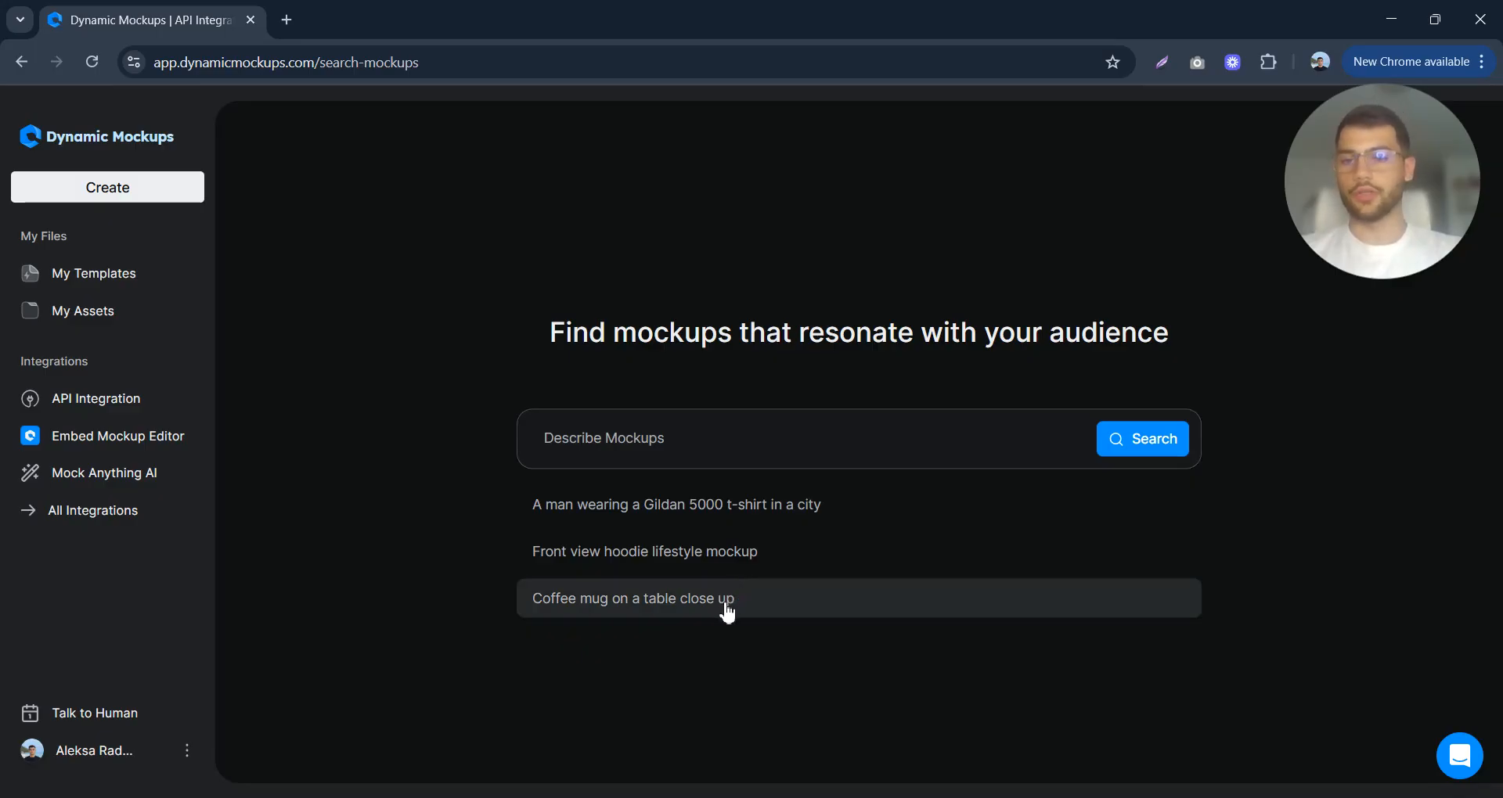
pyautogui.click(765, 611)
pyautogui.moveTo(1113, 477)
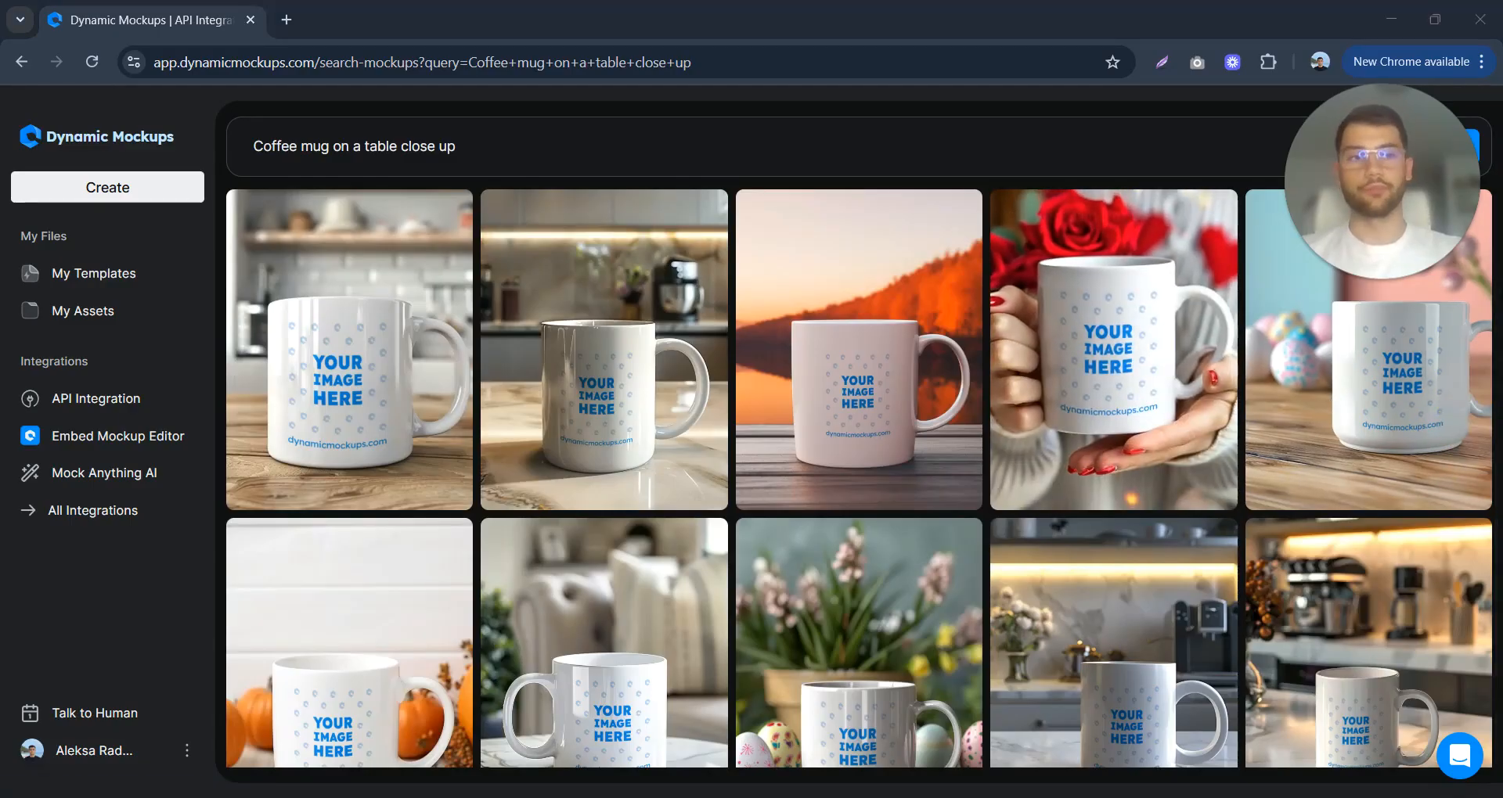
# Step: Browse the mug mockups and open the one with a mug on a marble kitchen counter for editing
pyautogui.moveTo(1035, 487)
pyautogui.scroll(-3, 861, 407)
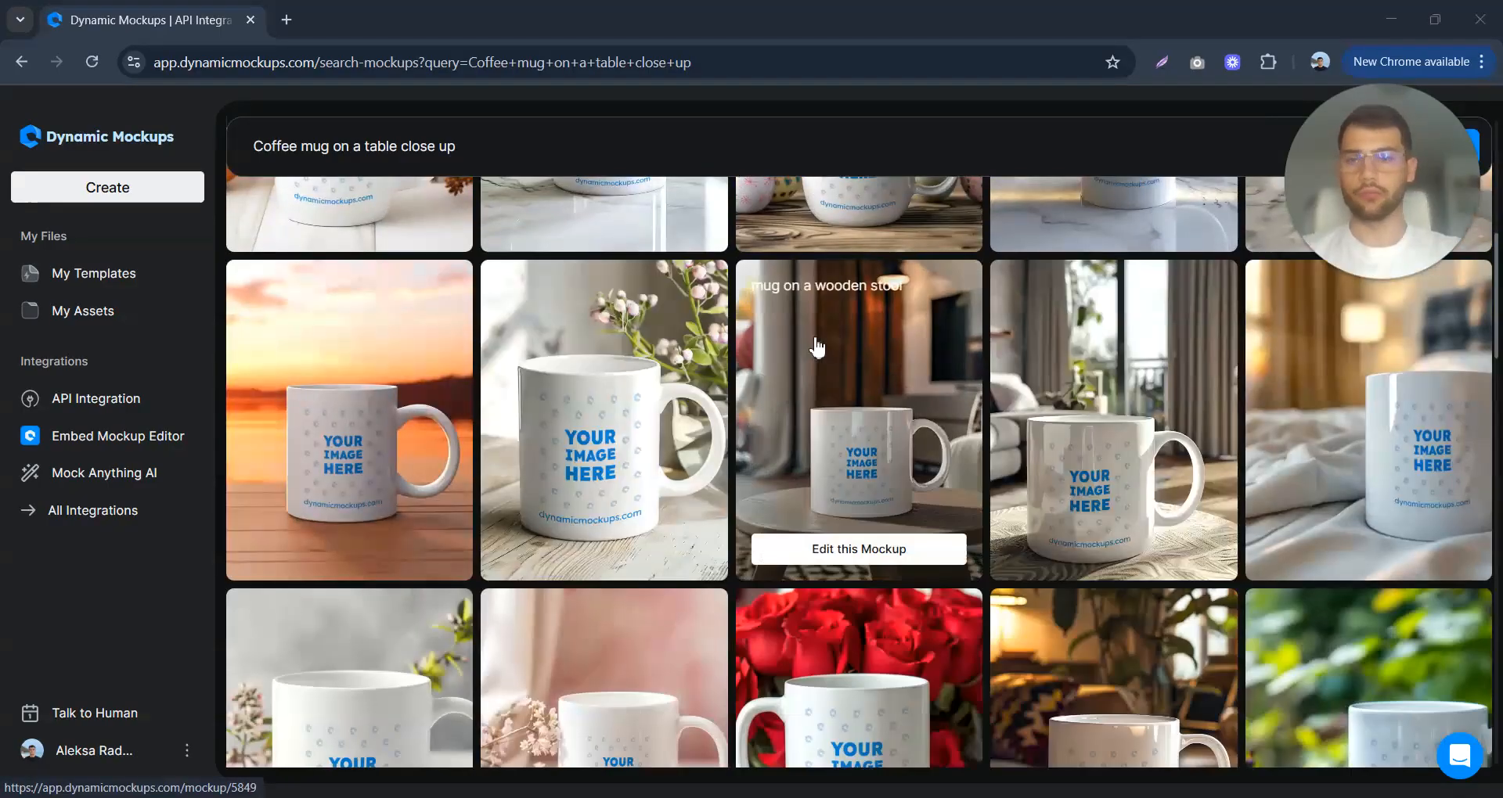
pyautogui.scroll(3, 836, 346)
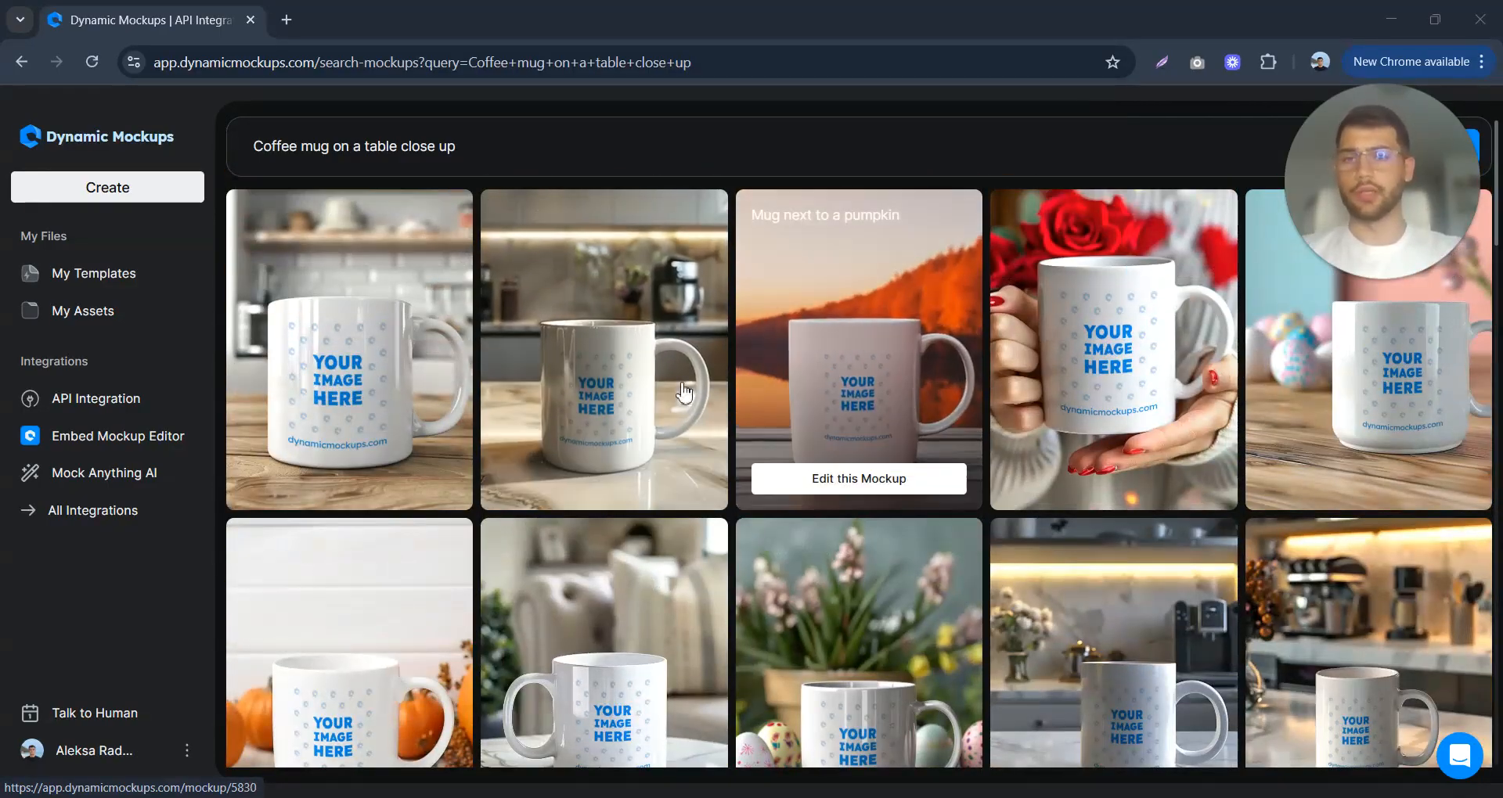
pyautogui.click(643, 374)
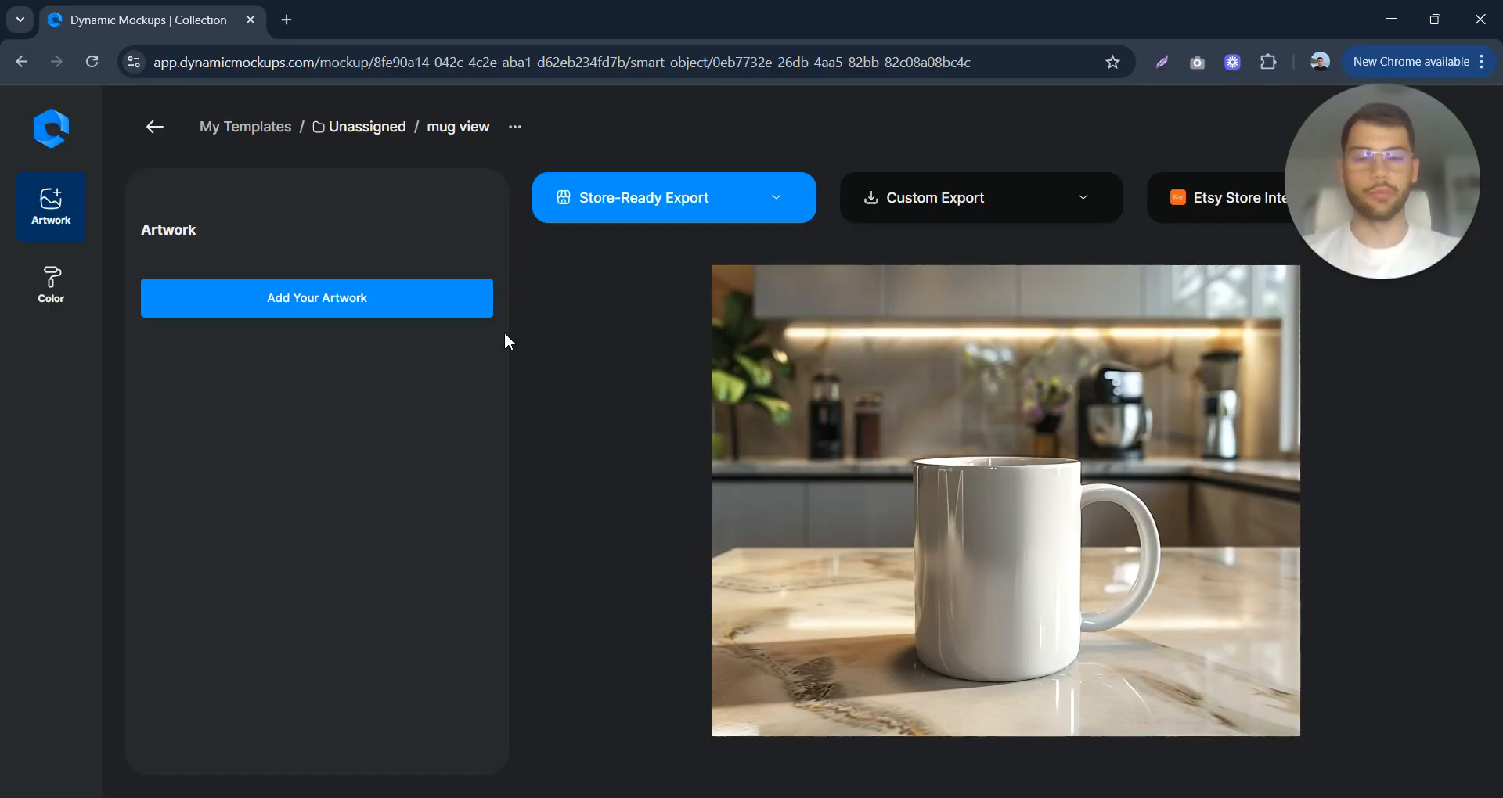
# Step: Add the existing artwork "ChatGPT Image 20. авг 2025. 22_10_07.png" to the mug
pyautogui.rightClick(429, 306)
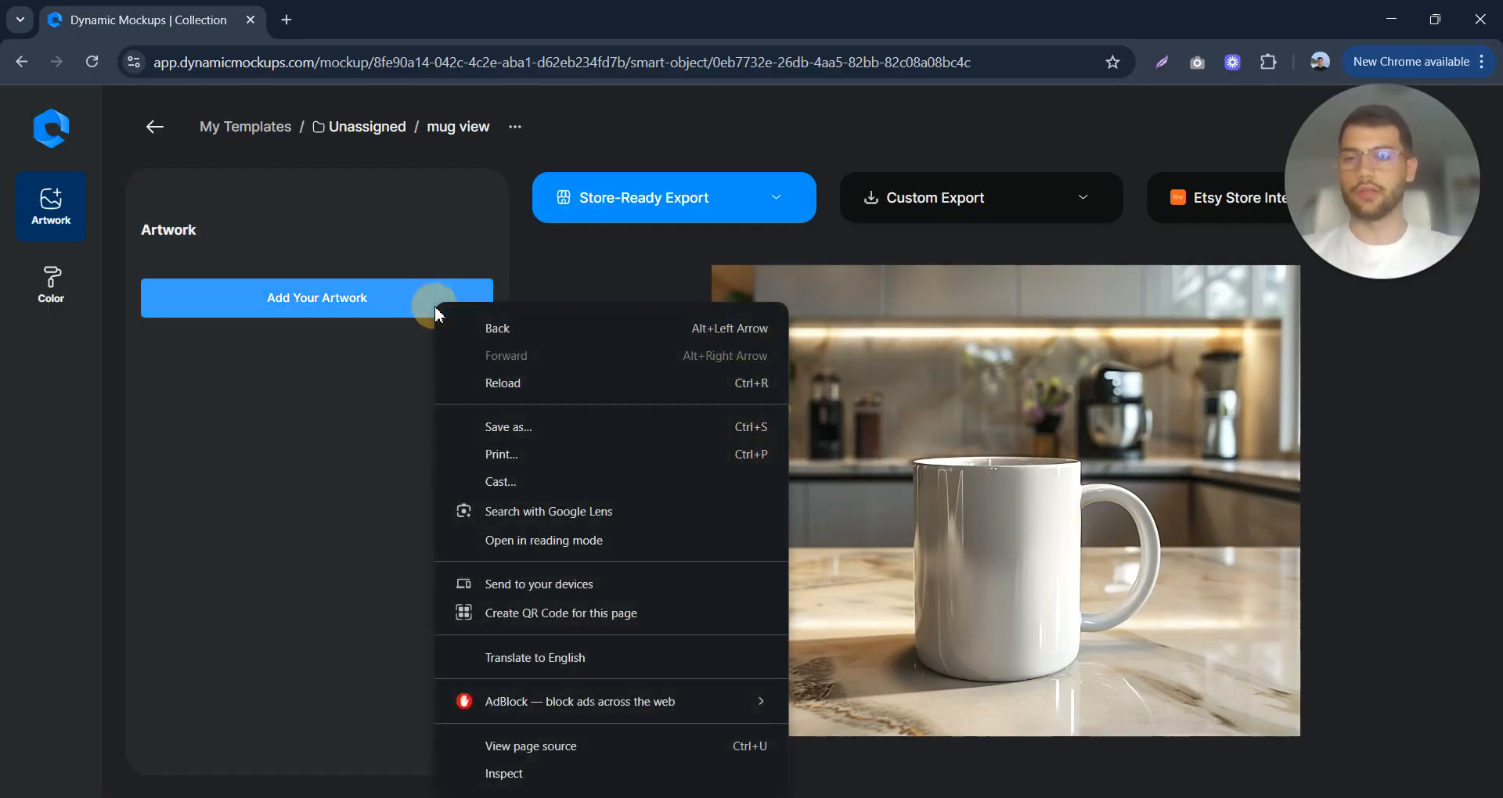
pyautogui.click(405, 304)
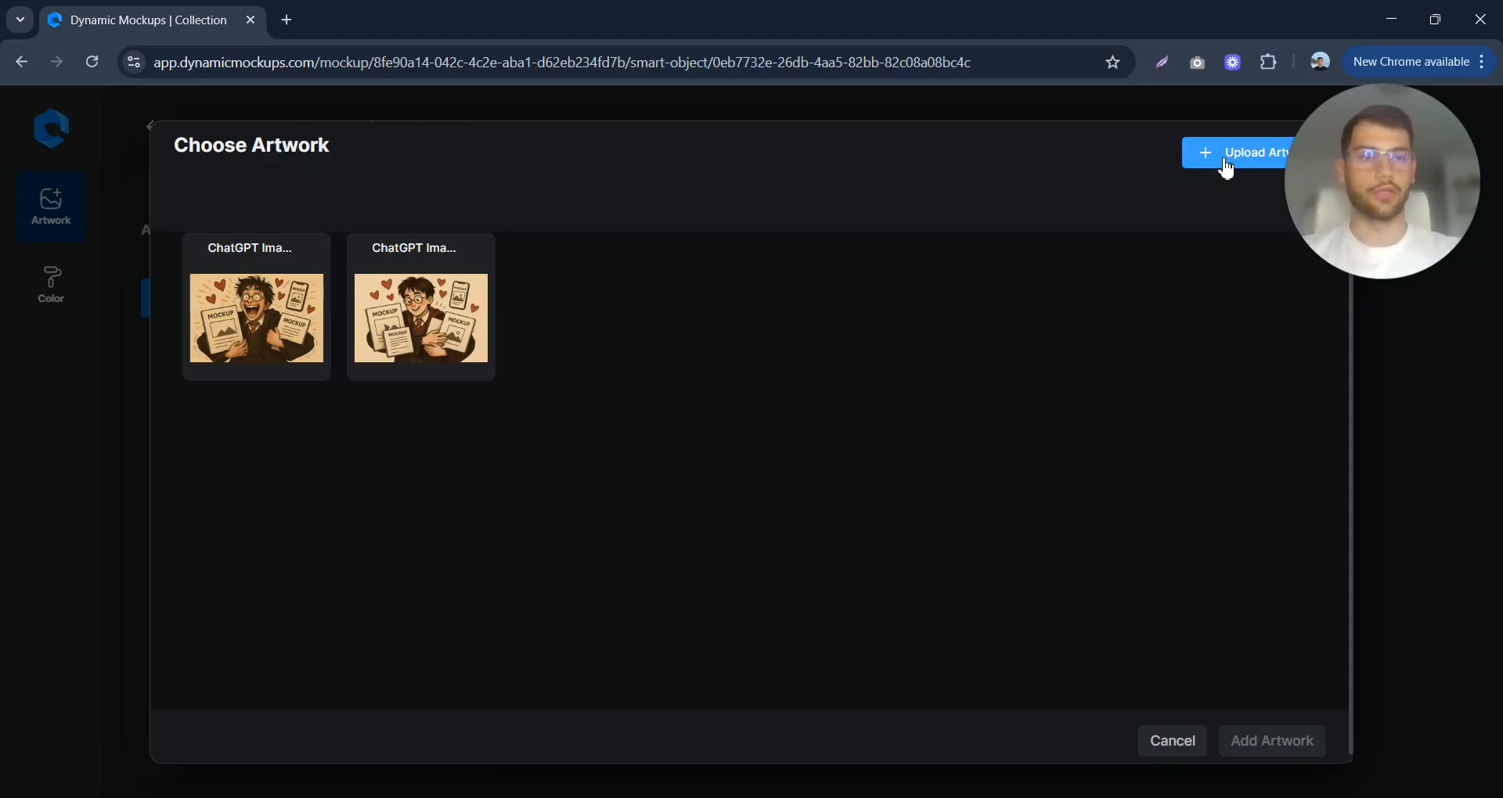
pyautogui.moveTo(469, 293)
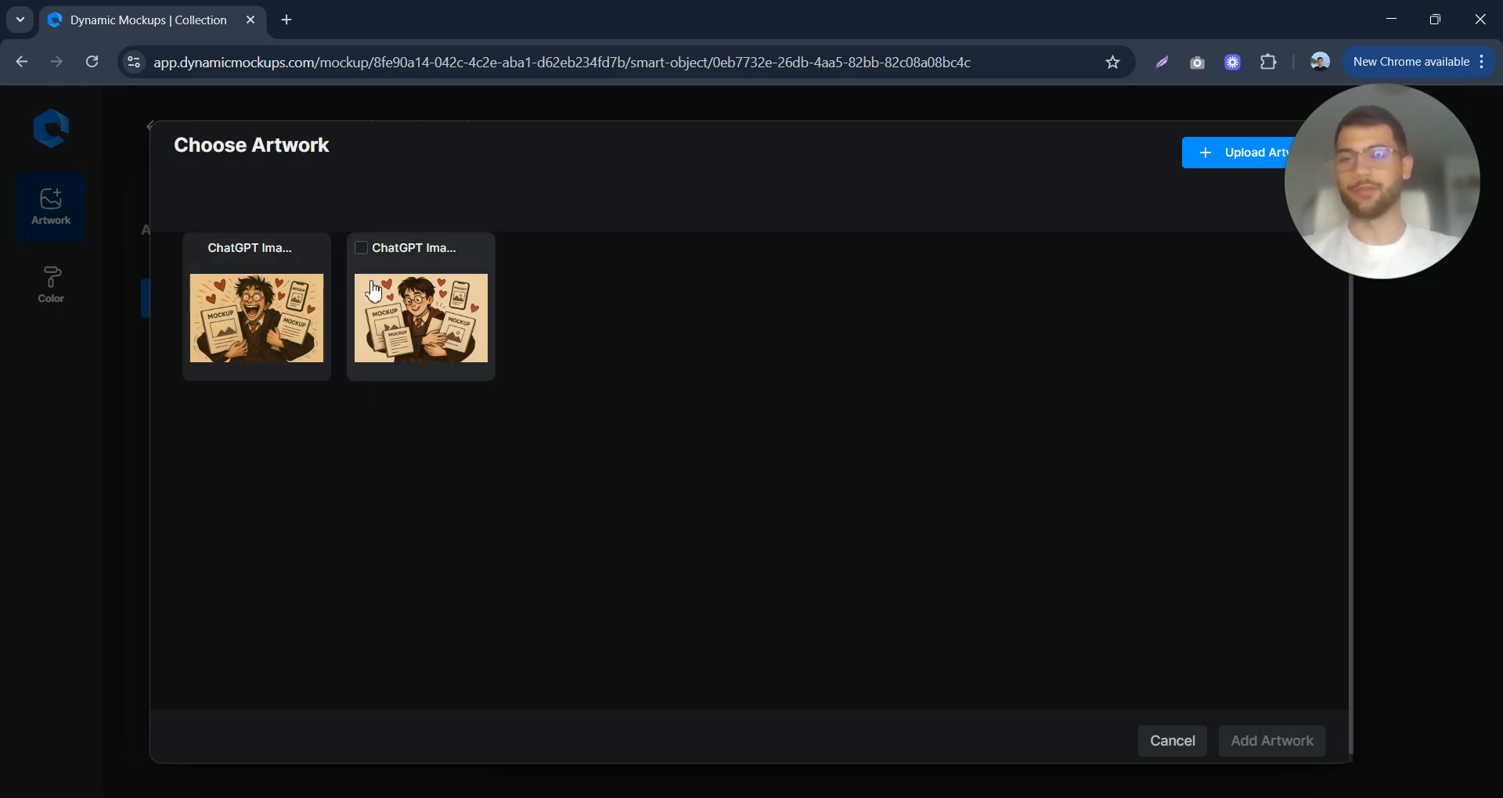
pyautogui.moveTo(206, 258)
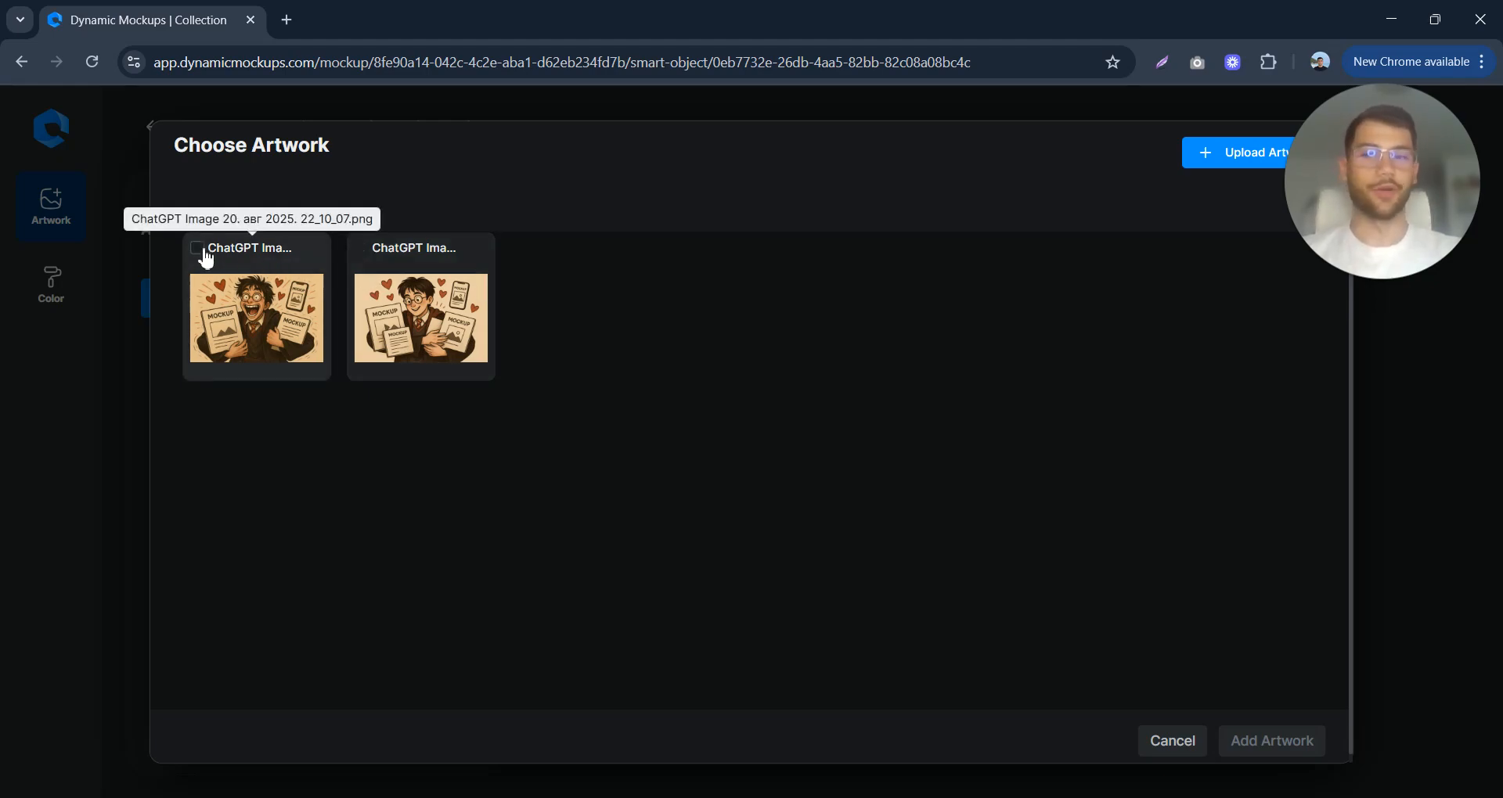
pyautogui.click(202, 252)
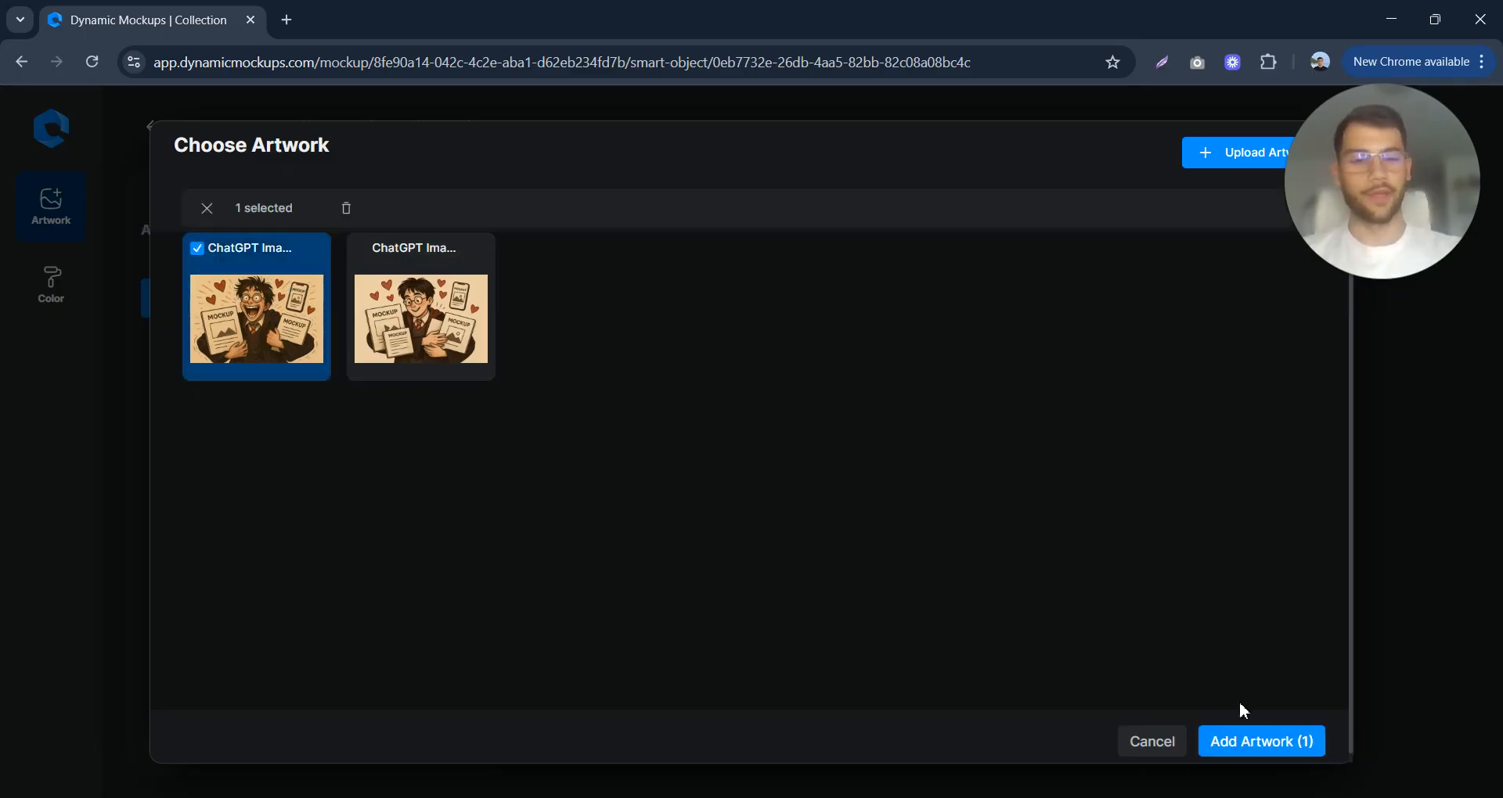
pyautogui.click(1299, 756)
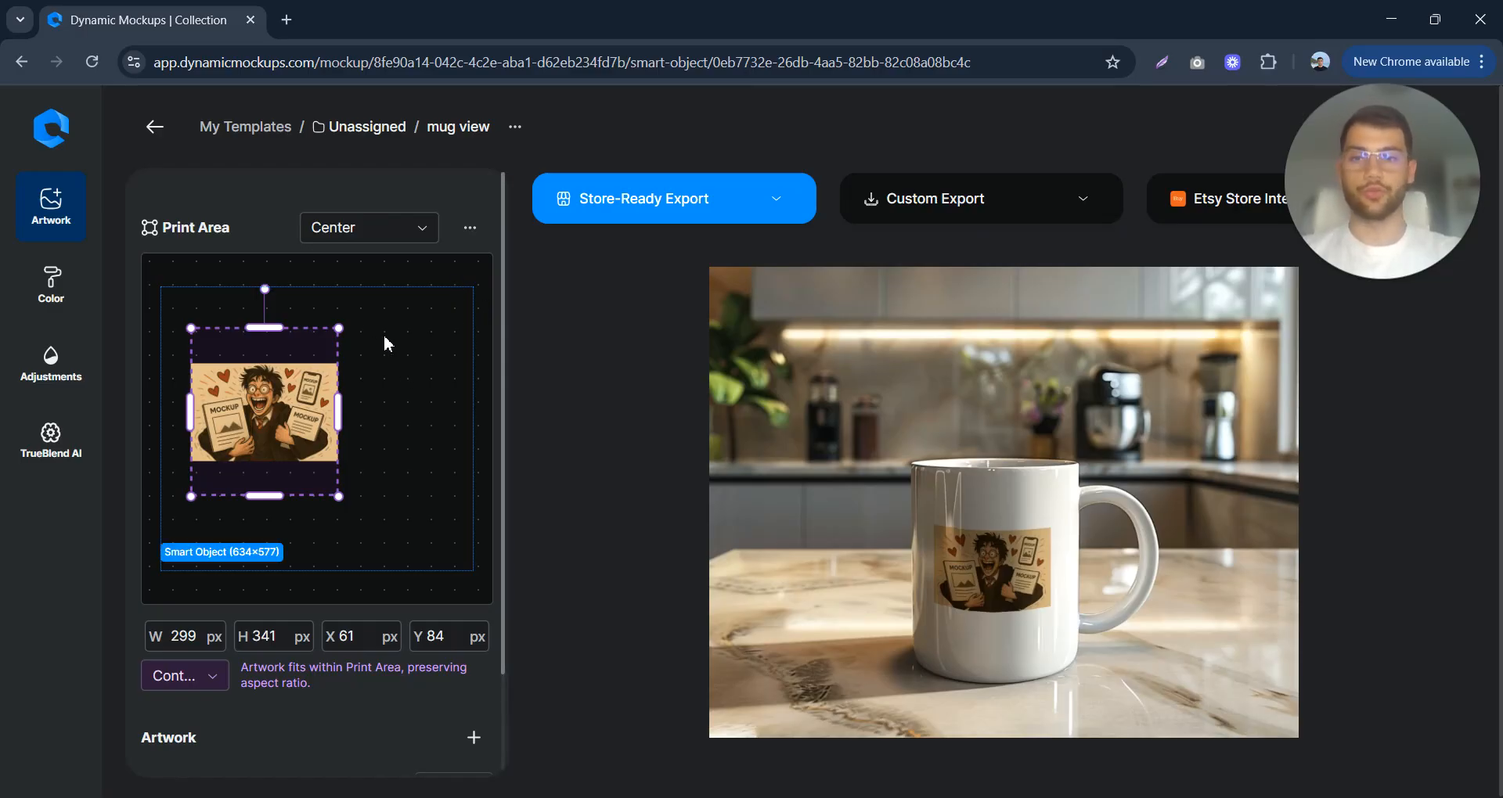
# Step: Try enlarging the print area to about 501 × 355 px and repositioning it, and restore the Center preset
pyautogui.moveTo(339, 328); pyautogui.dragTo(444, 320)
pyautogui.moveTo(386, 453)
pyautogui.mouseDown()
pyautogui.moveTo(369, 429)
pyautogui.moveTo(362, 450)
pyautogui.mouseUp()
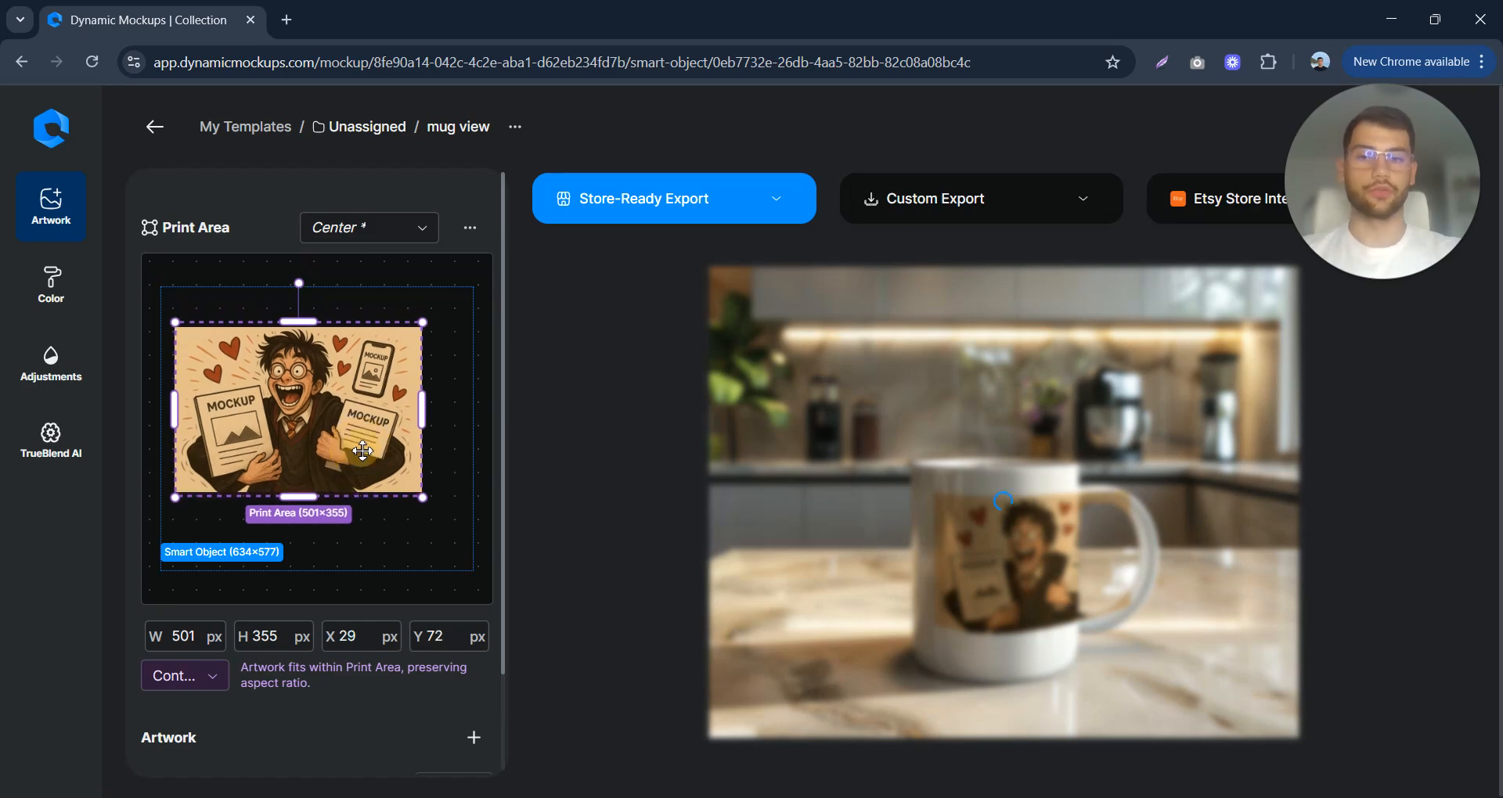
pyautogui.moveTo(391, 399); pyautogui.dragTo(401, 439)
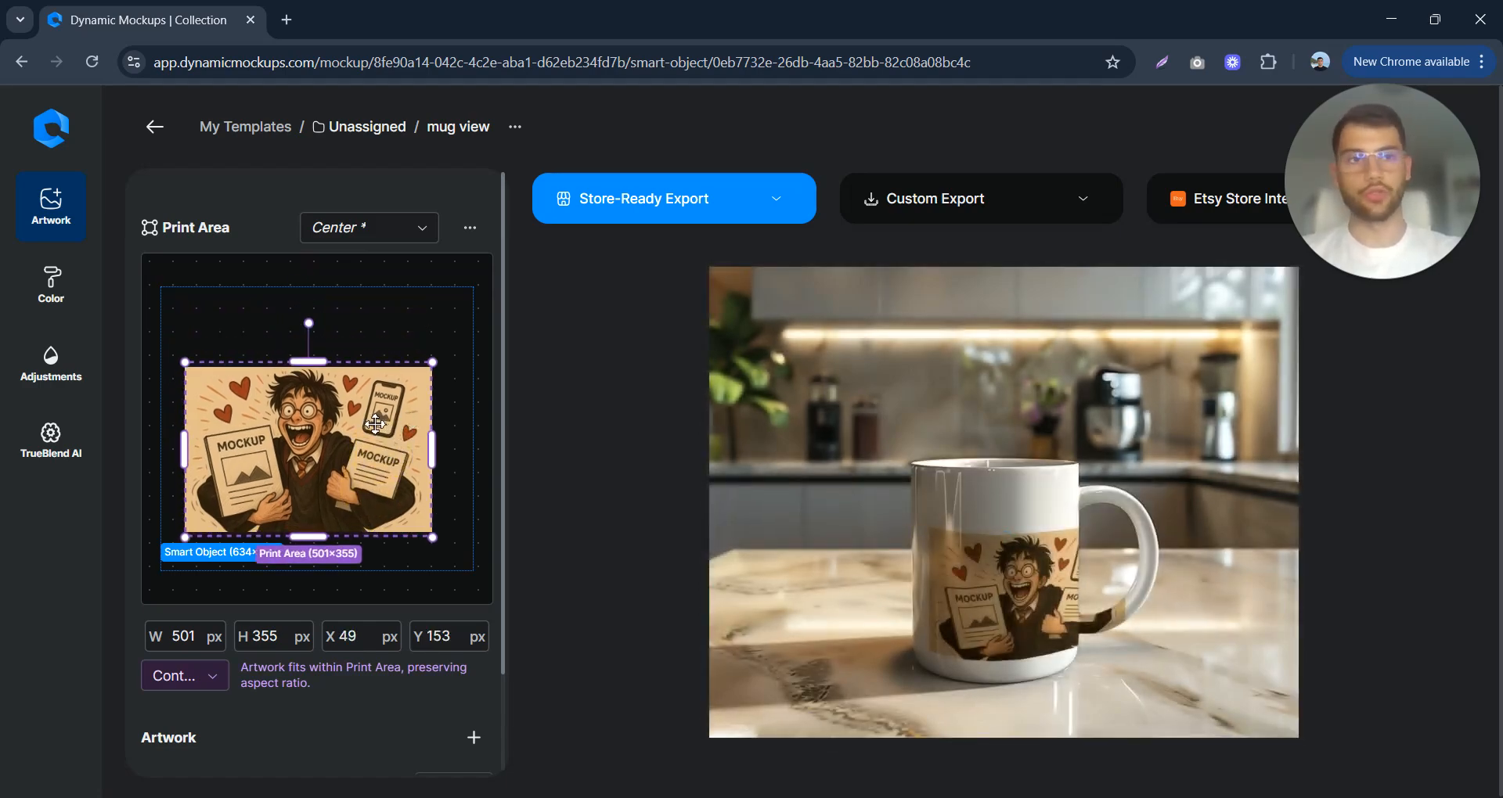
pyautogui.moveTo(375, 423); pyautogui.dragTo(359, 372)
pyautogui.click(411, 233)
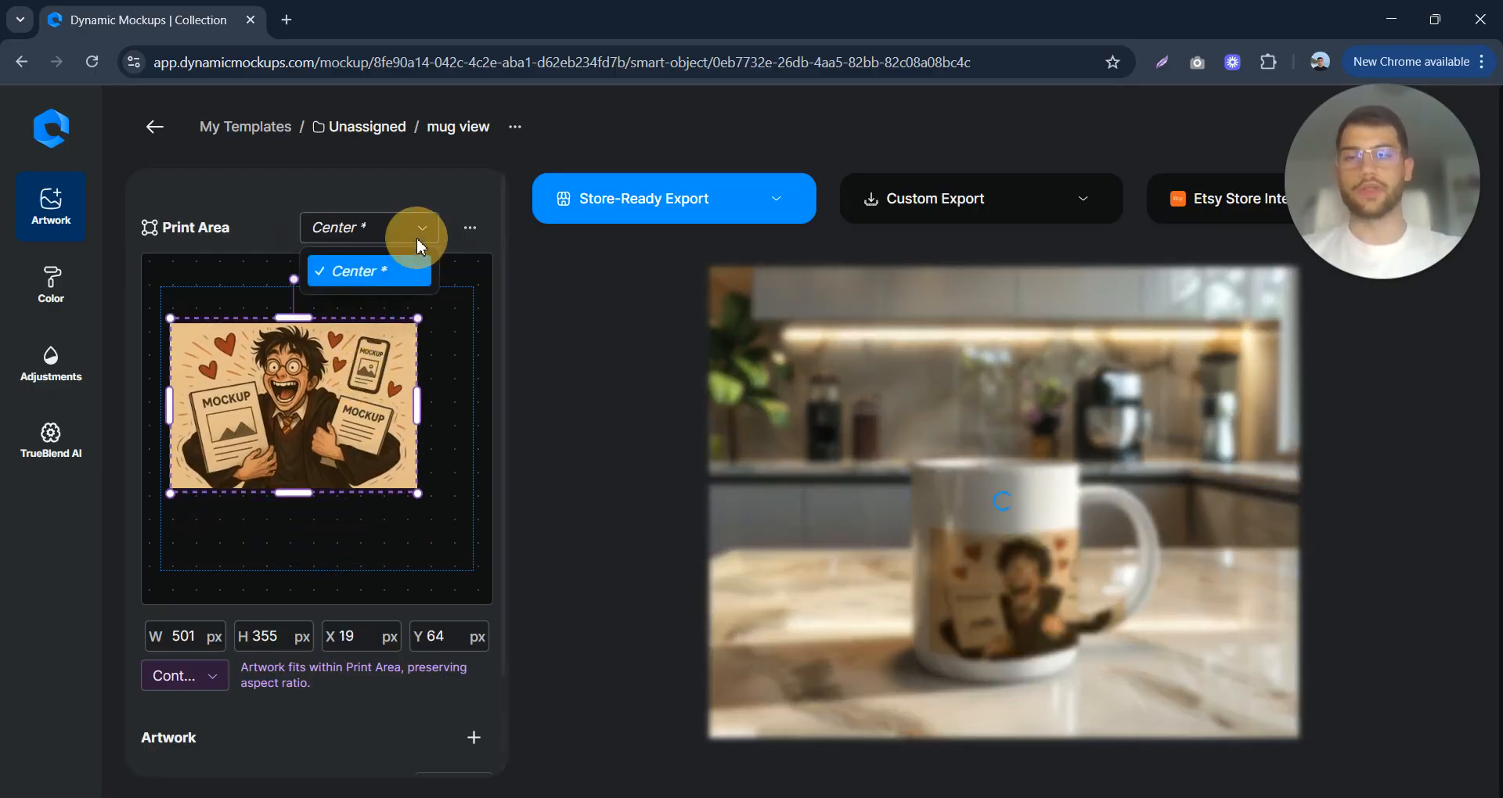
pyautogui.click(377, 269)
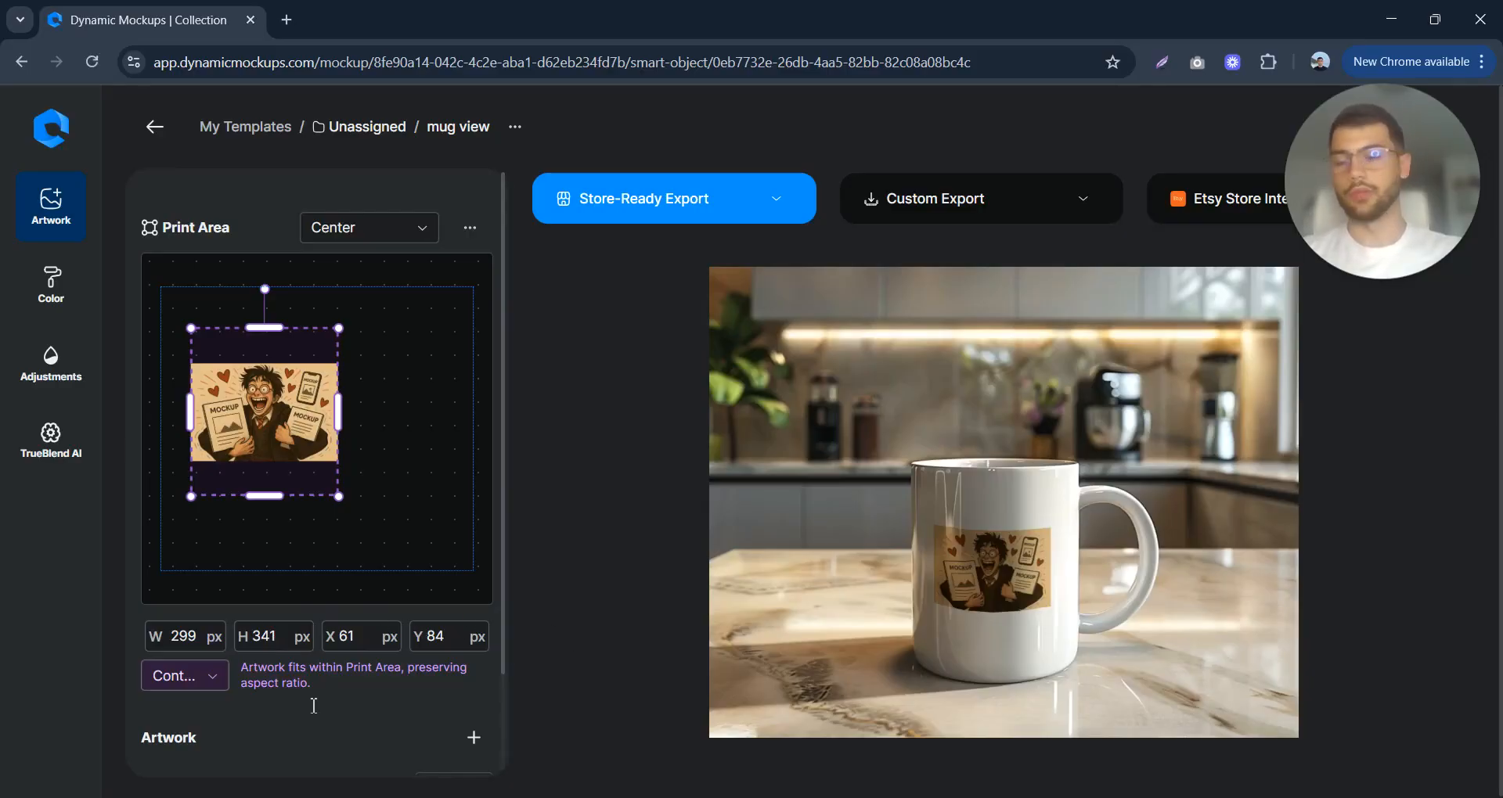
# Step: Try the Make Pattern option on the mug artwork and turn it off again
pyautogui.scroll(-1, 379, 671)
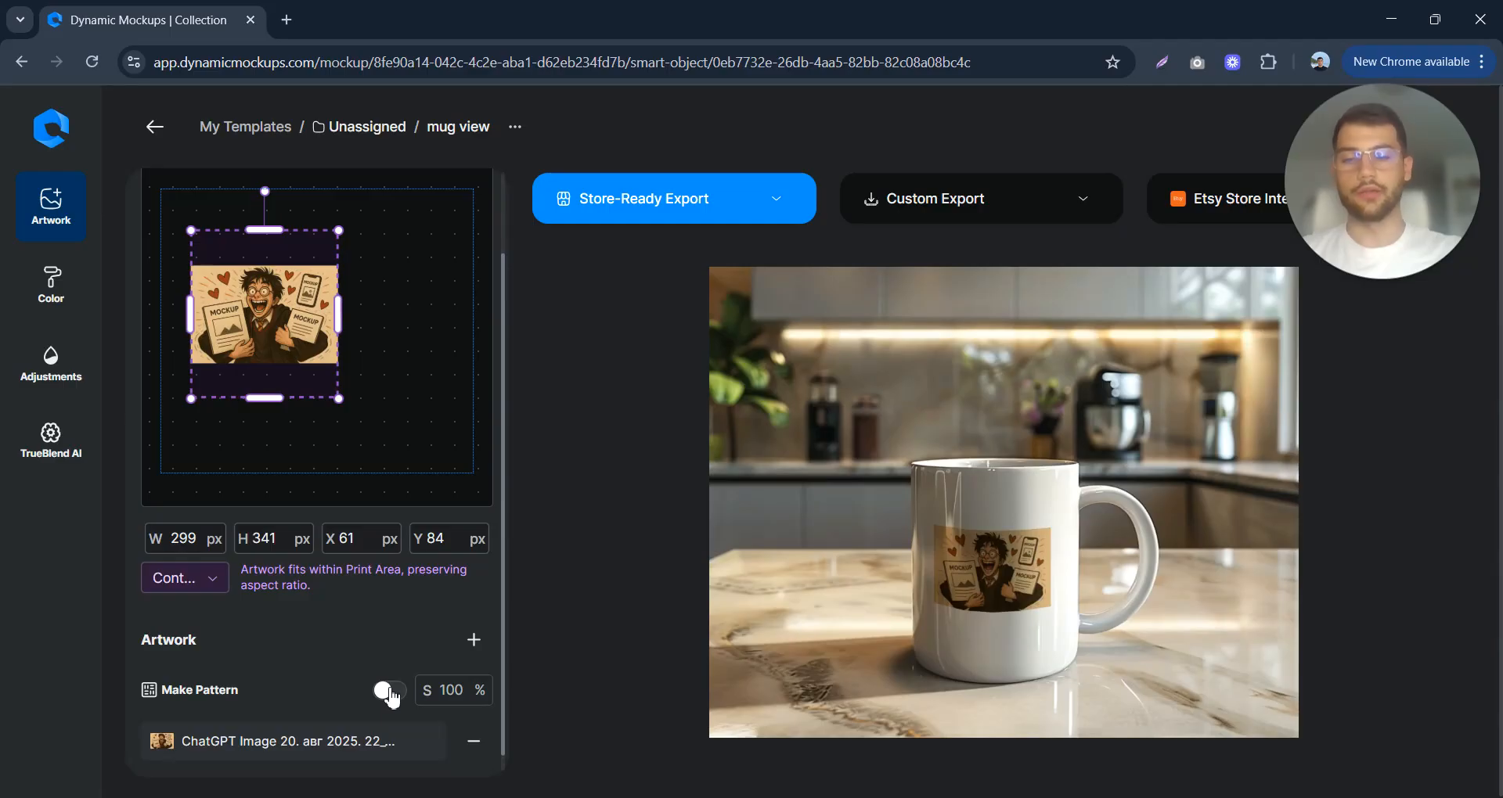
pyautogui.click(389, 691)
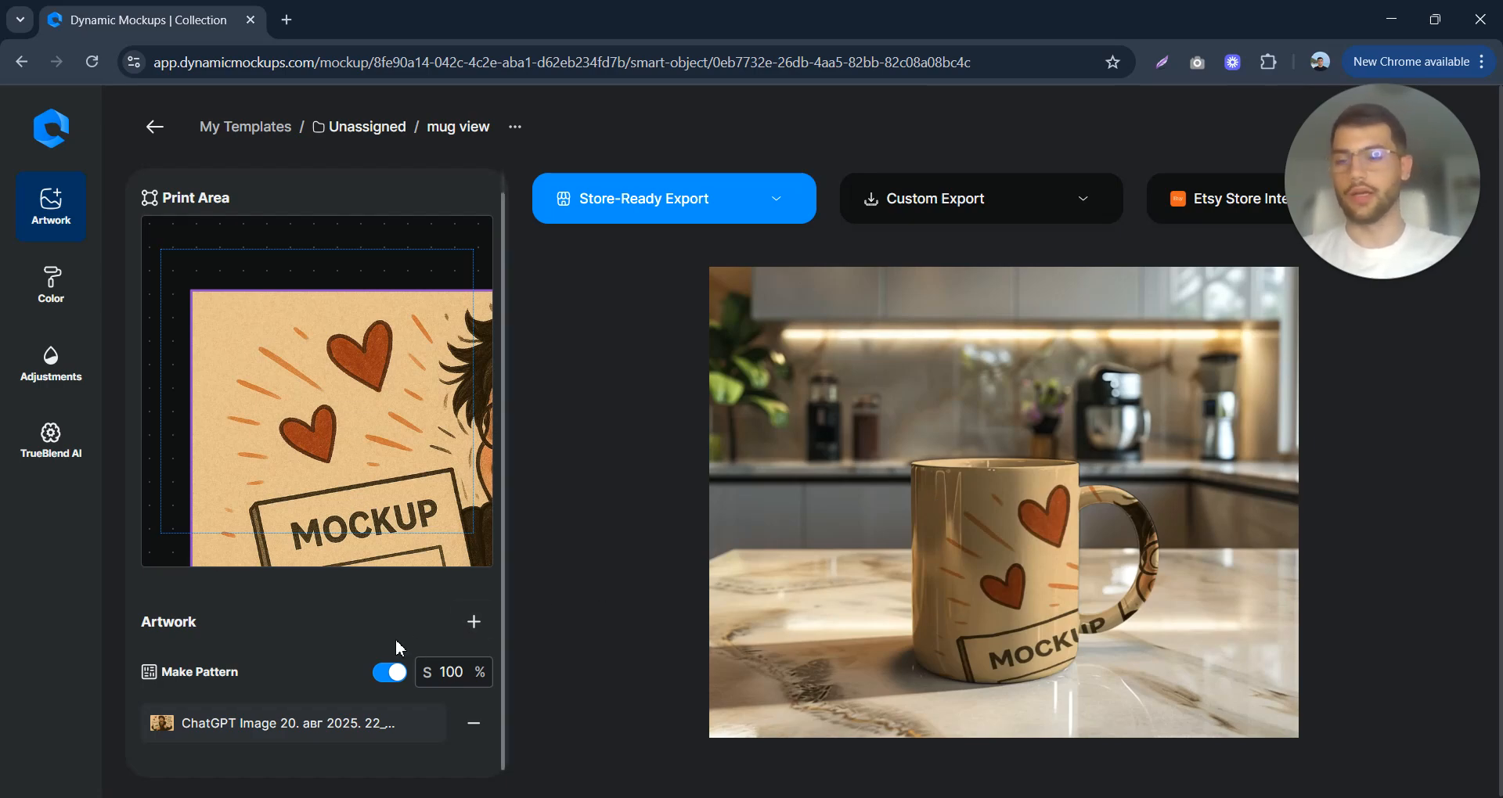
pyautogui.click(391, 673)
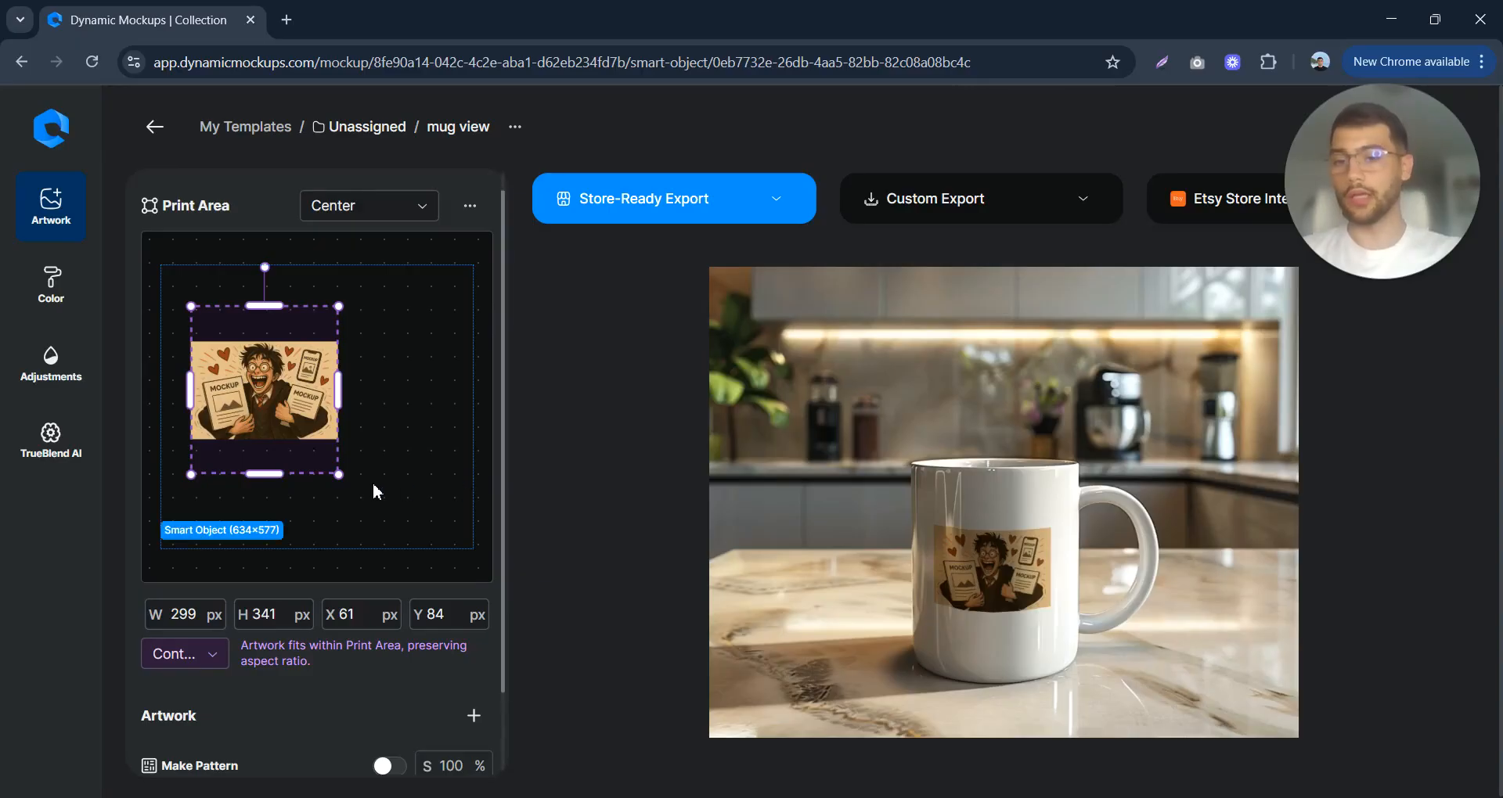
pyautogui.scroll(-1, 403, 479)
pyautogui.scroll(2, 422, 501)
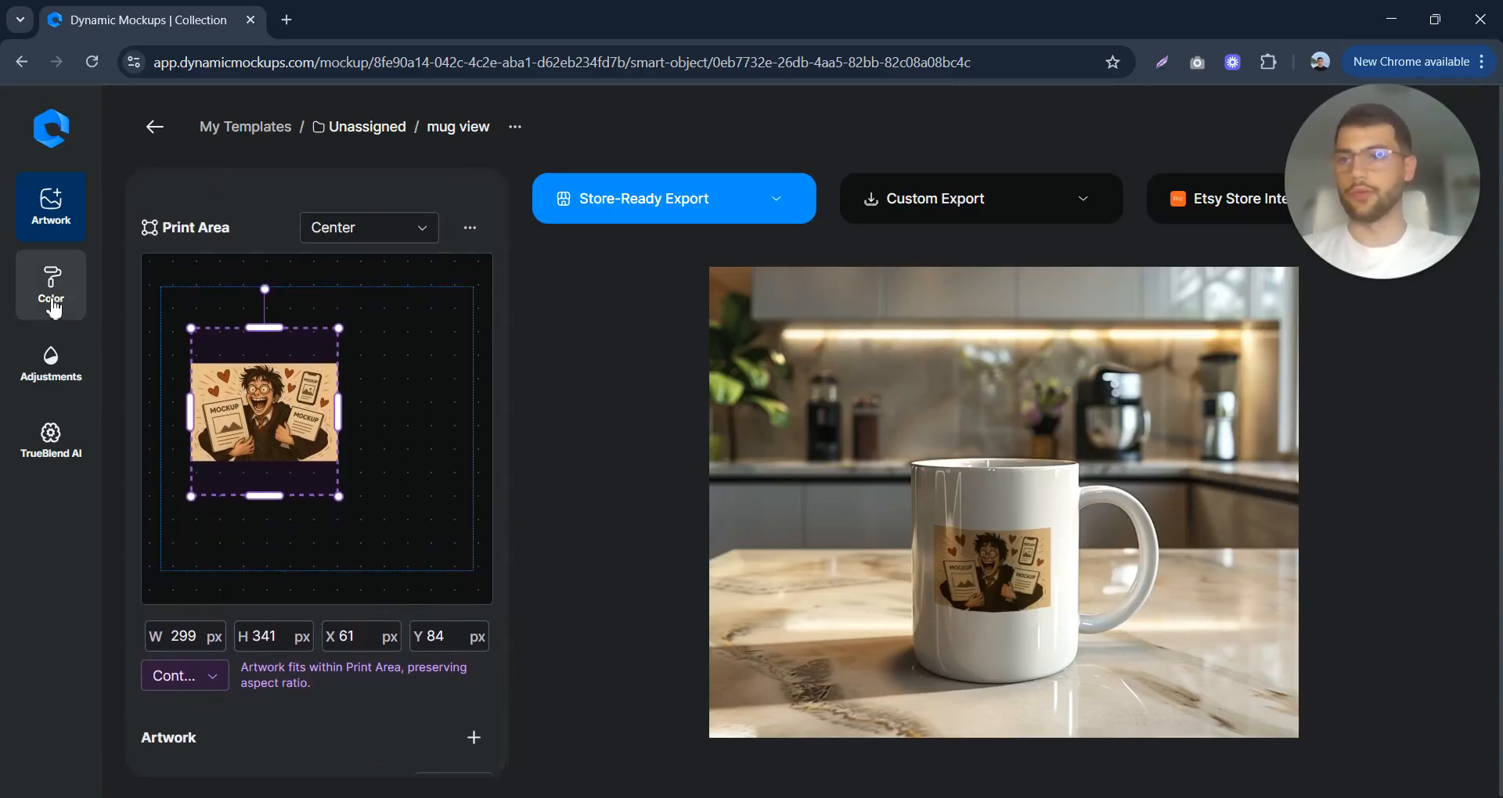
# Step: Add the blue color #18619a to the mug as its first color variant
pyautogui.click(54, 308)
pyautogui.click(369, 300)
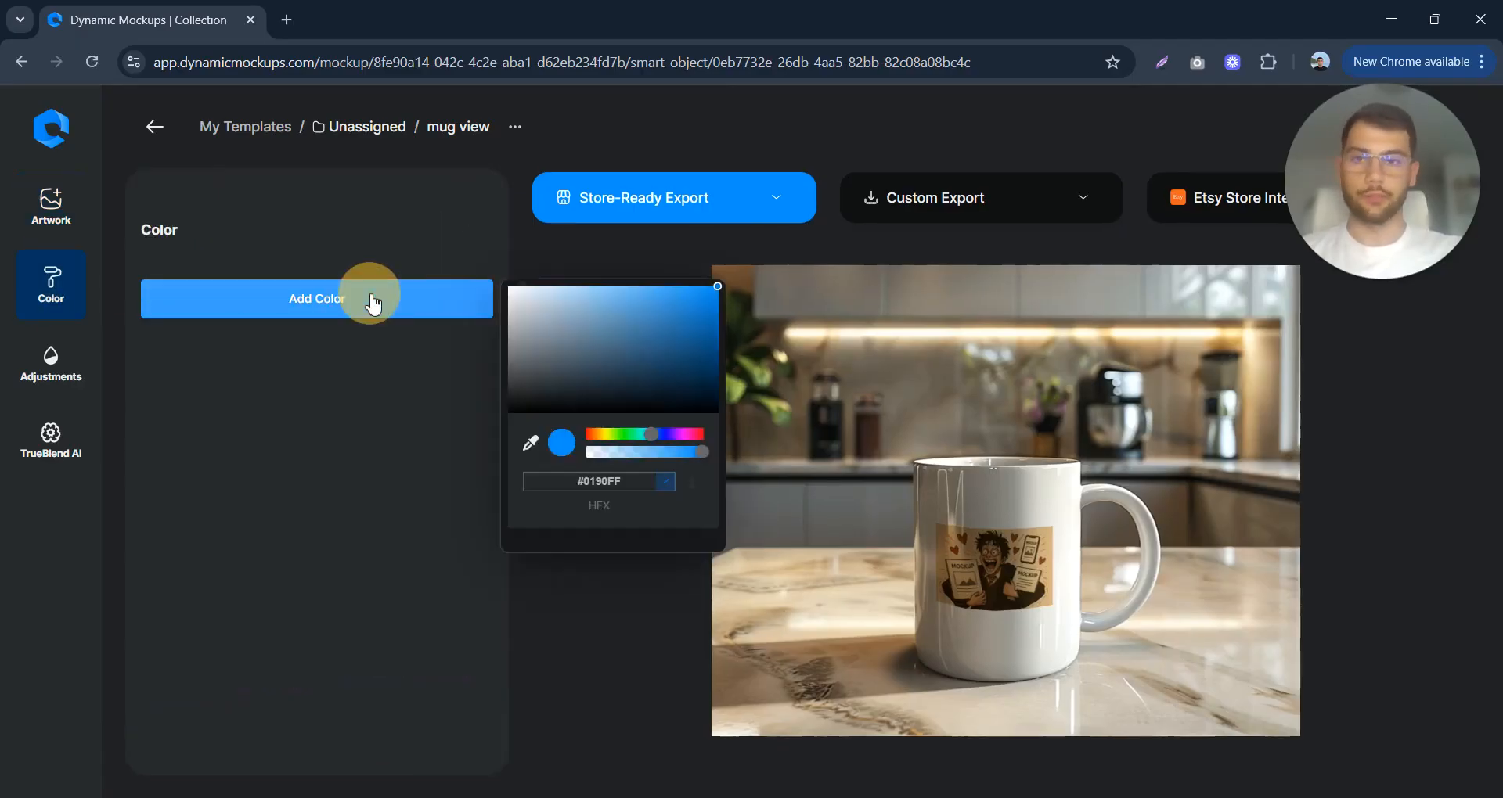
pyautogui.click(687, 338)
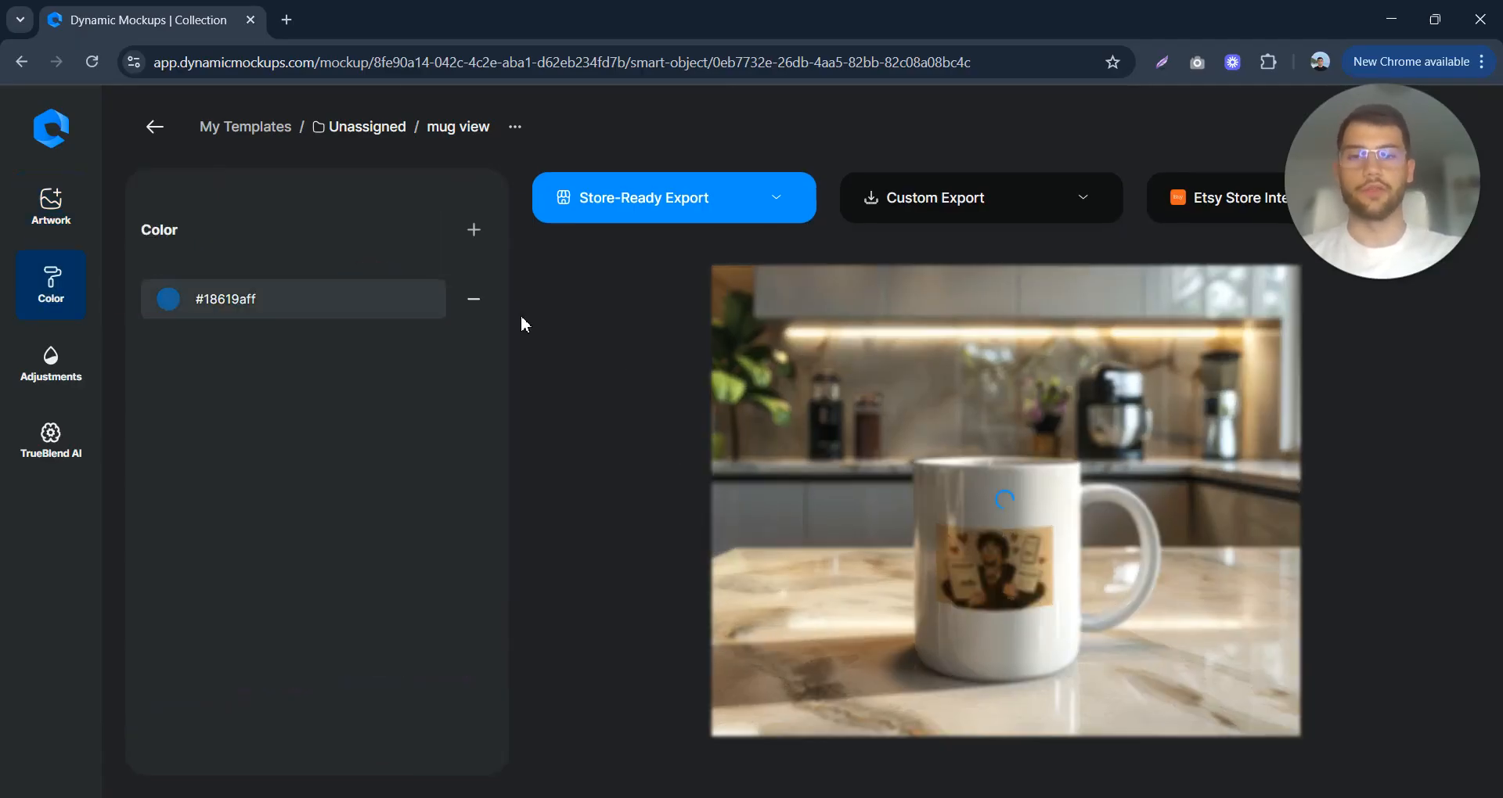
# Step: Add the green color #2a9f4a to the mug as a second color variant
pyautogui.click(470, 235)
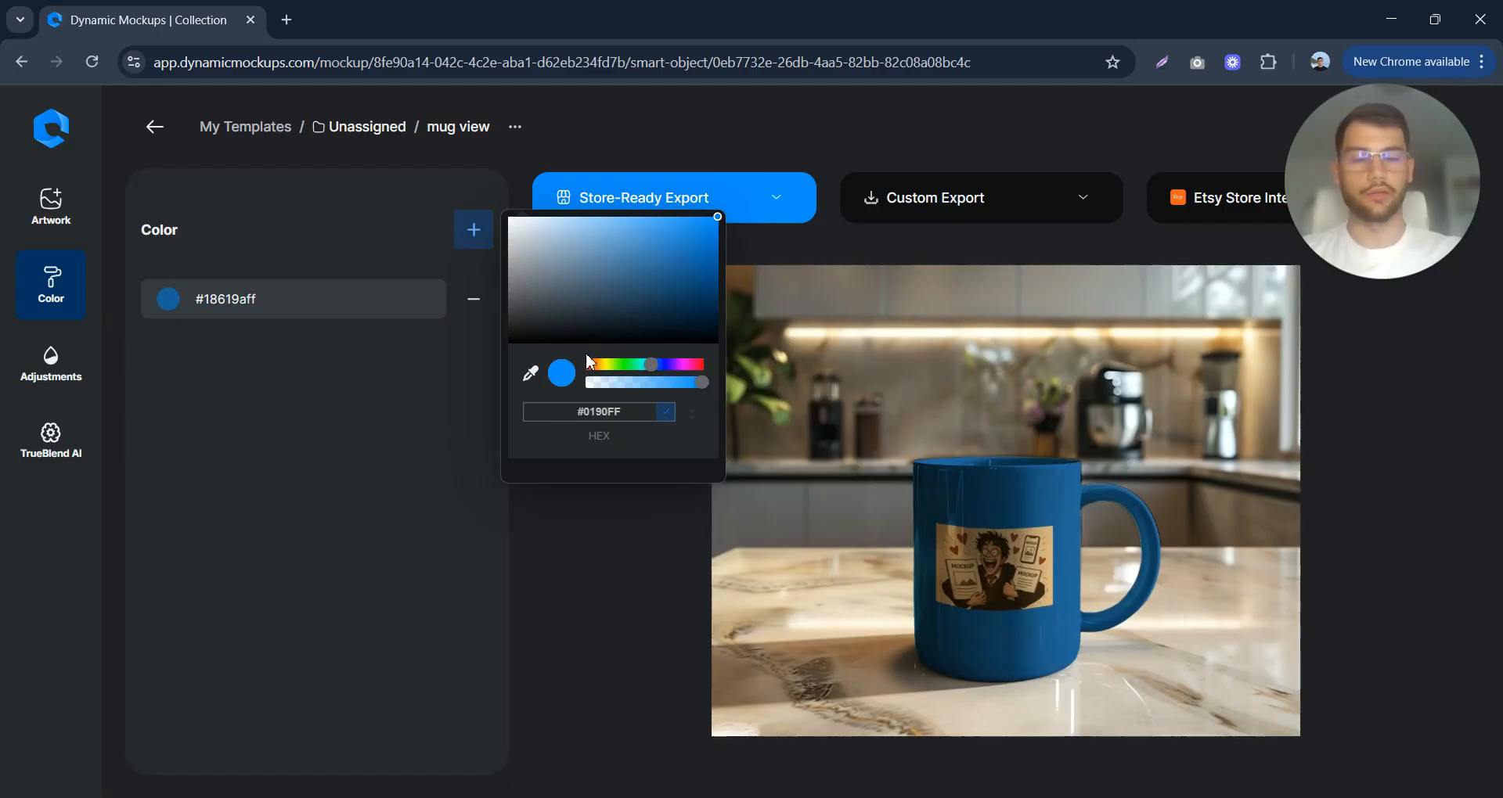
pyautogui.click(629, 365)
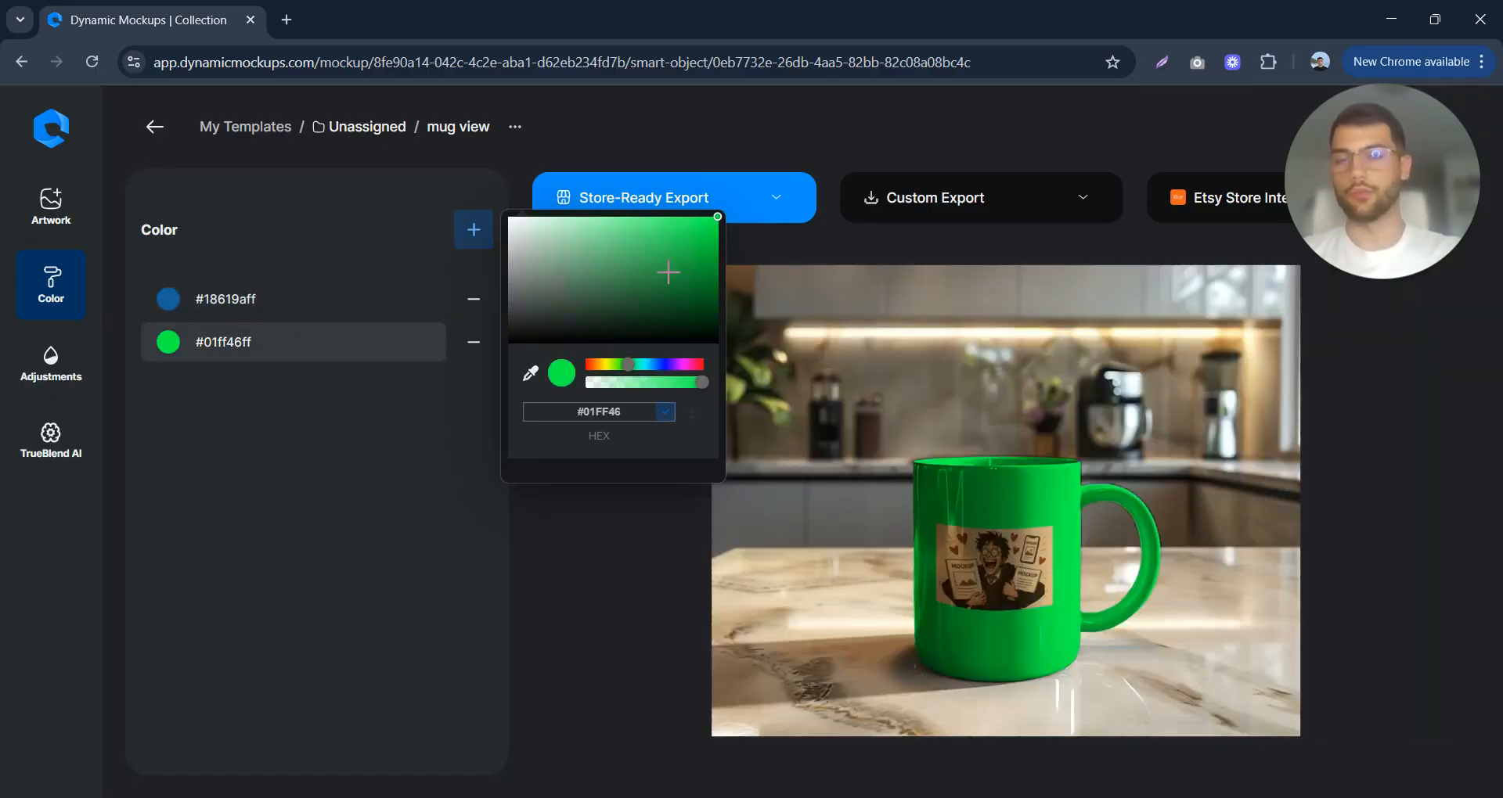
pyautogui.click(663, 264)
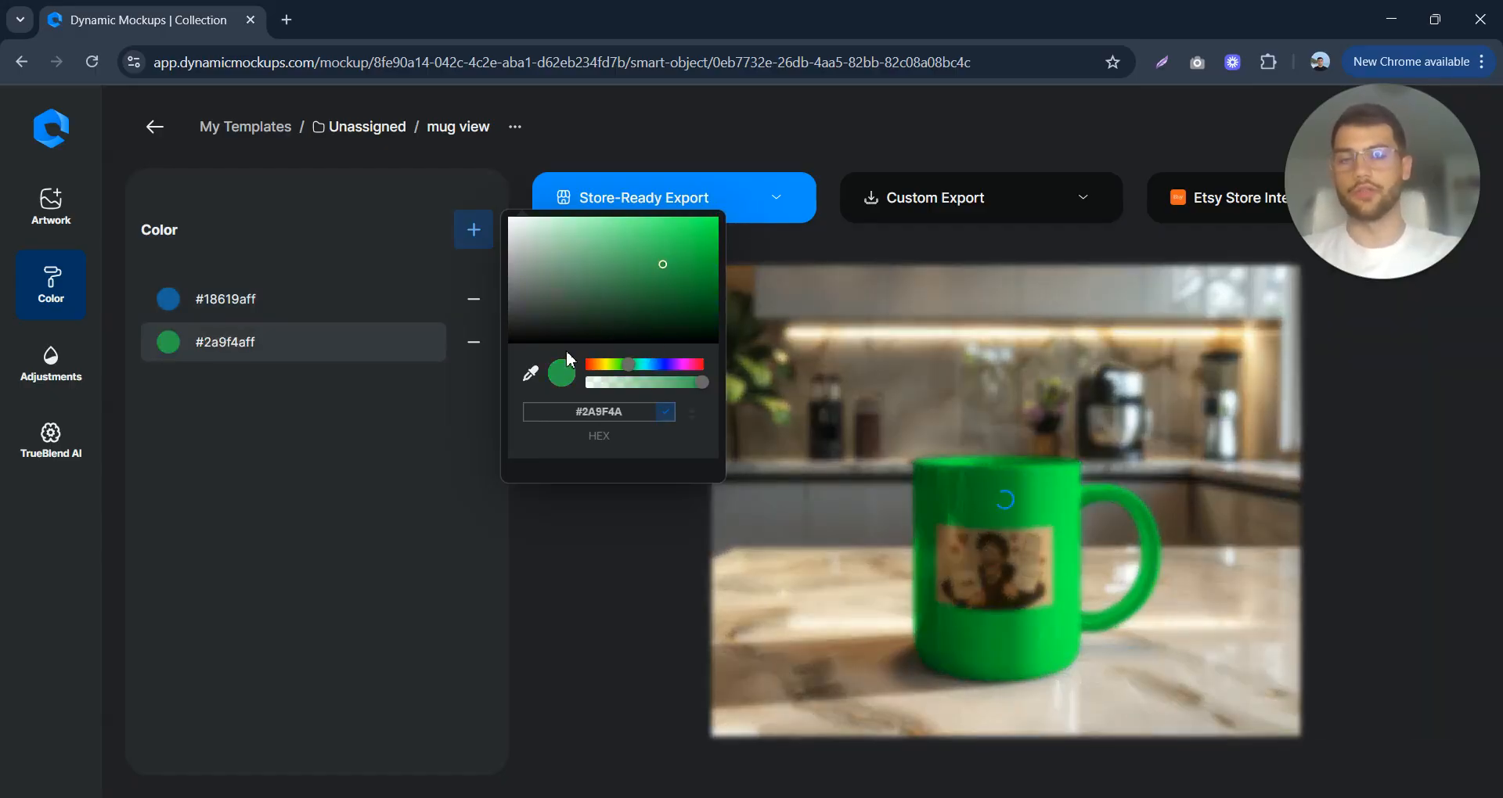
pyautogui.click(400, 482)
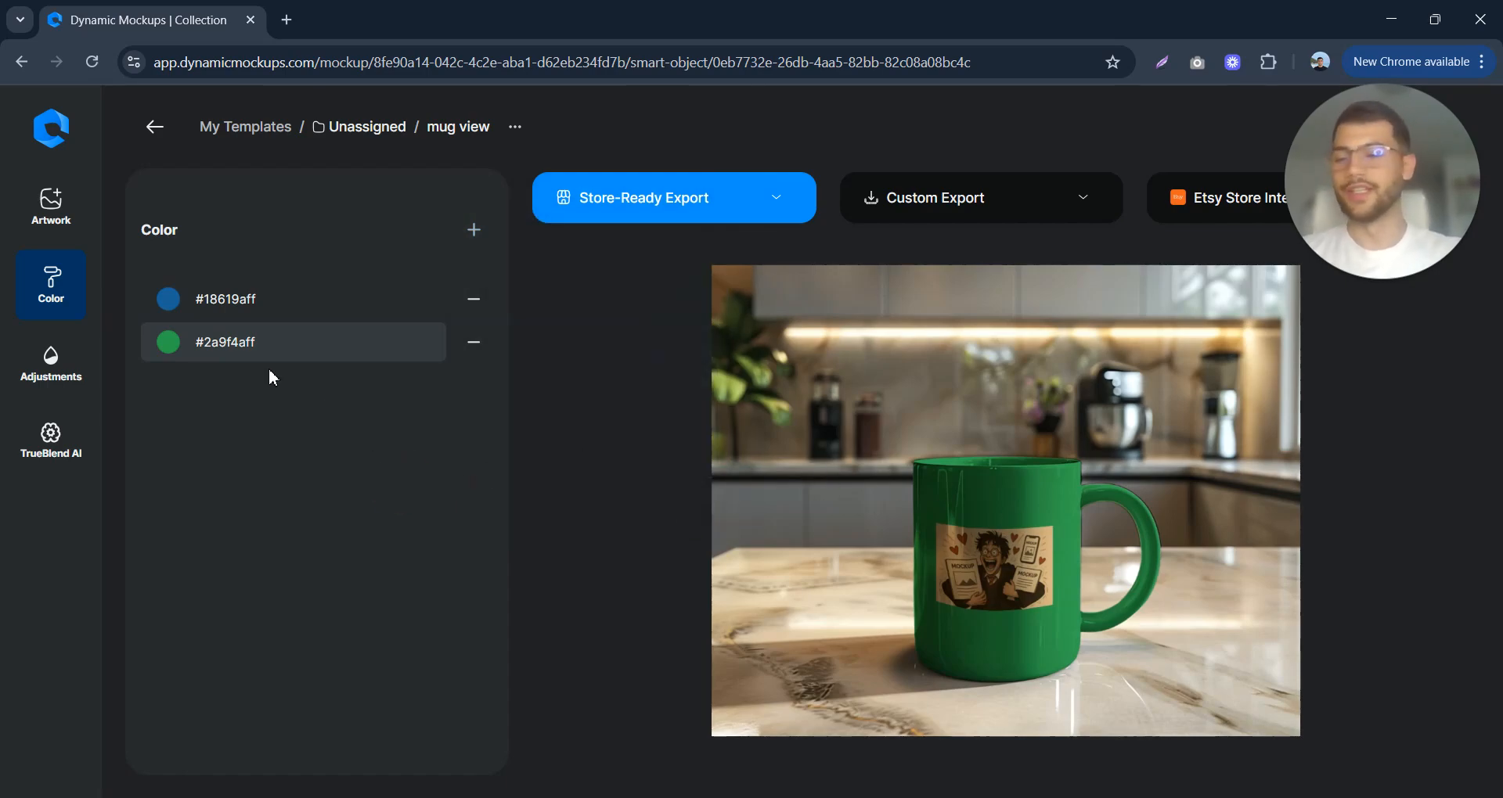
# Step: Adjust the artwork's brightness to 35, contrast to -24 and vibrance to 25
pyautogui.click(50, 361)
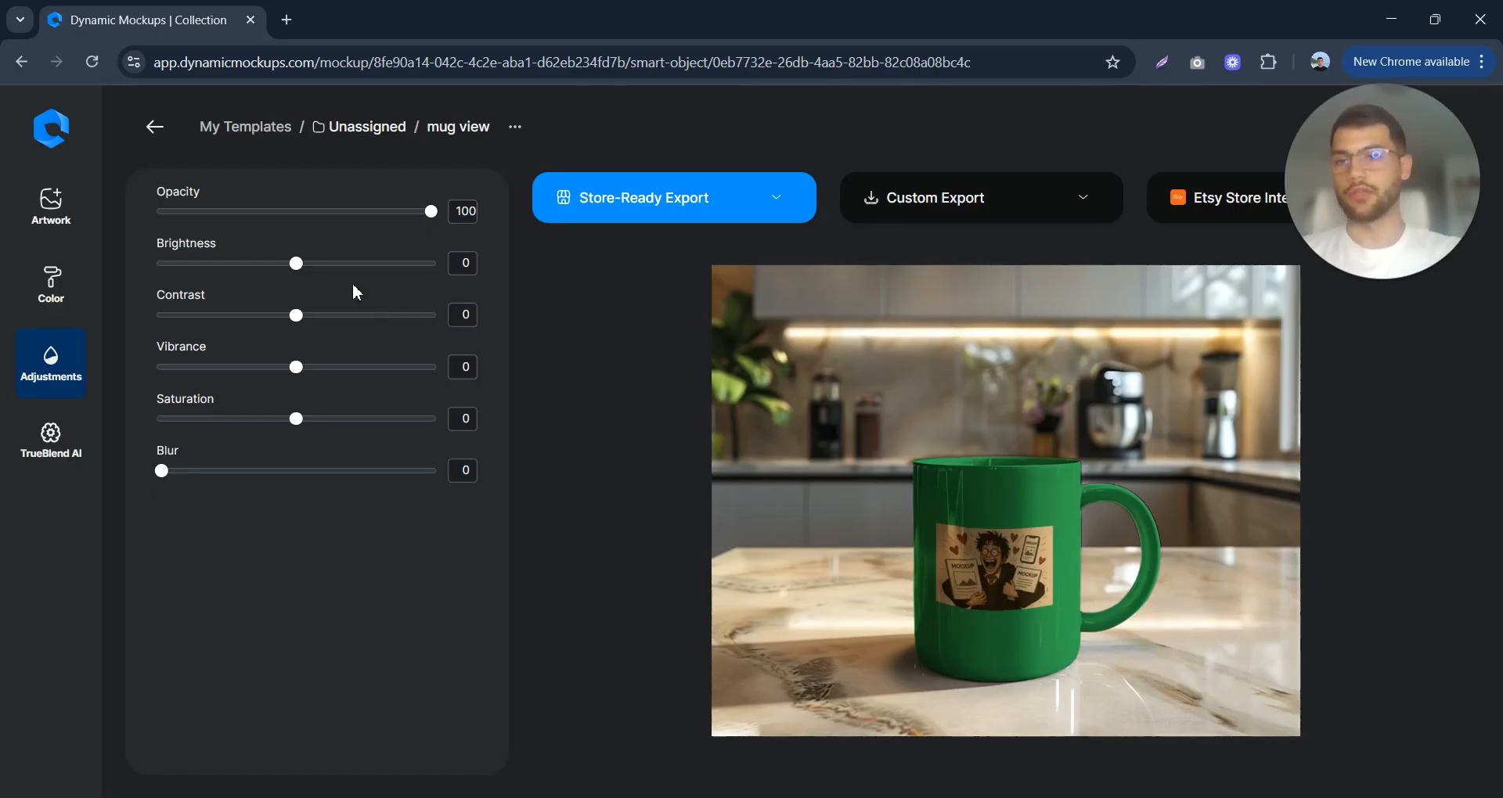
pyautogui.moveTo(296, 264); pyautogui.dragTo(327, 264)
pyautogui.moveTo(297, 316); pyautogui.dragTo(263, 317)
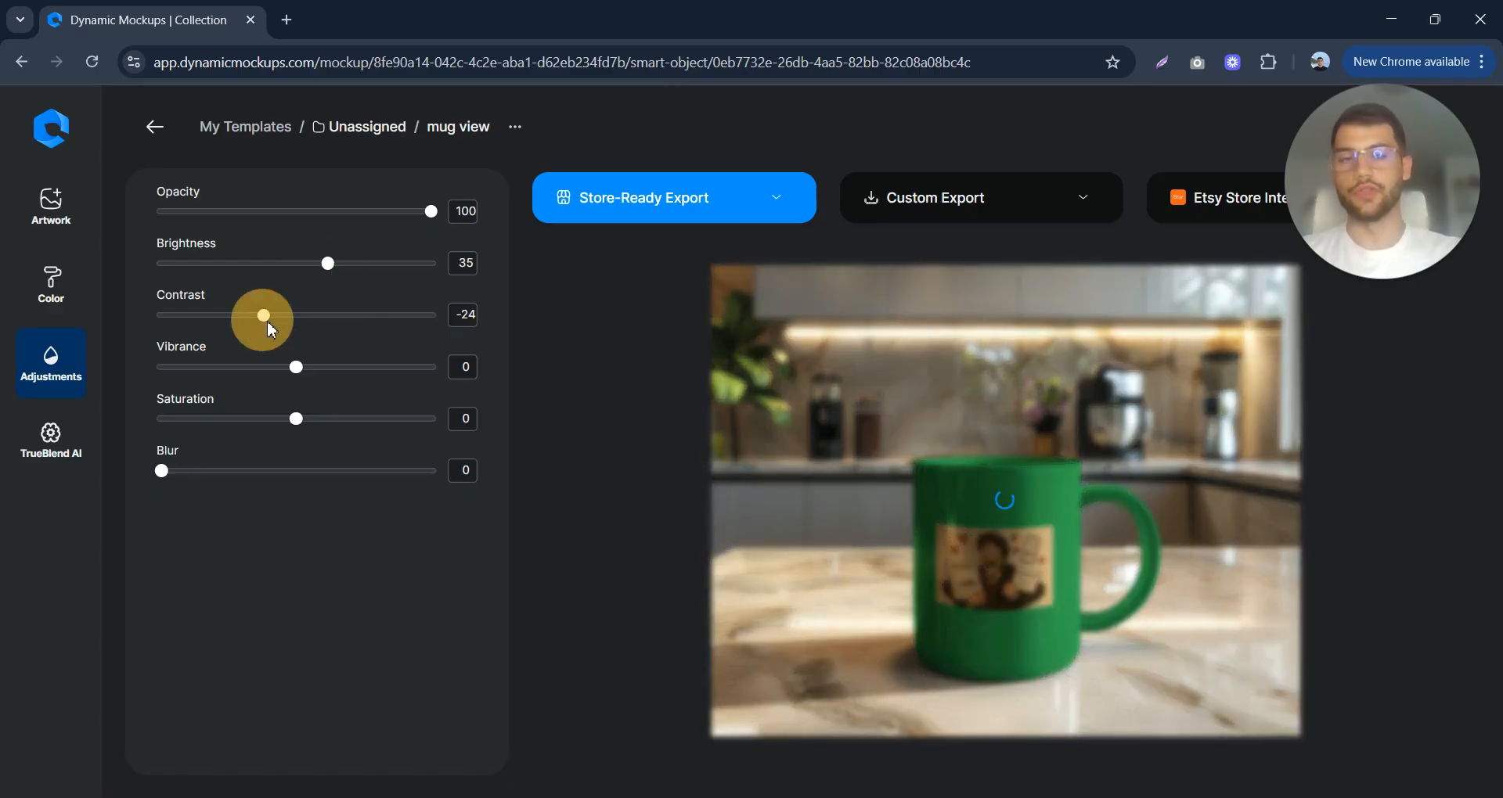
pyautogui.moveTo(298, 361); pyautogui.dragTo(329, 365)
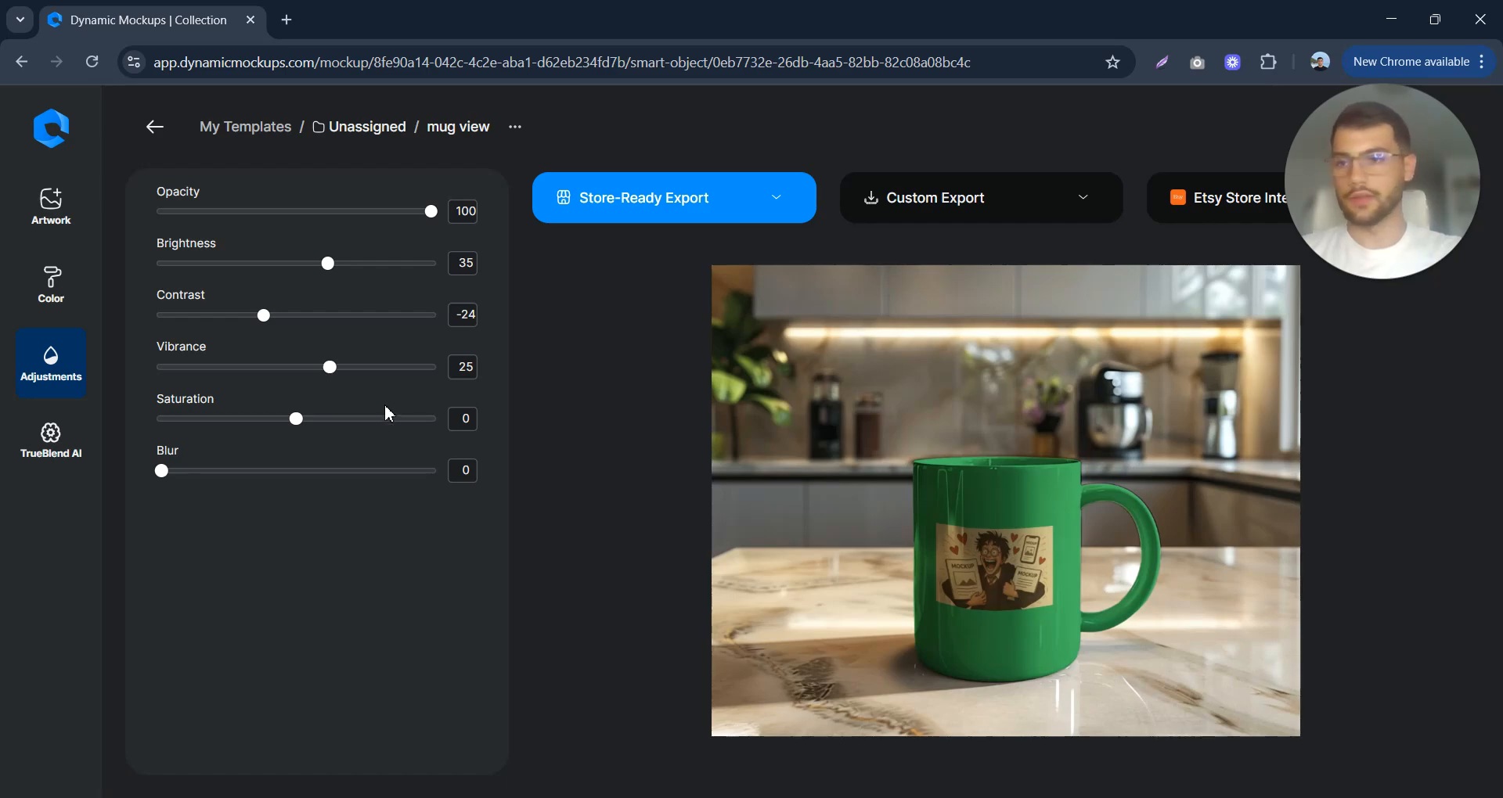
# Step: Try TrueBlend AI on the artwork with an intensity of 33 and disable it again
pyautogui.click(69, 444)
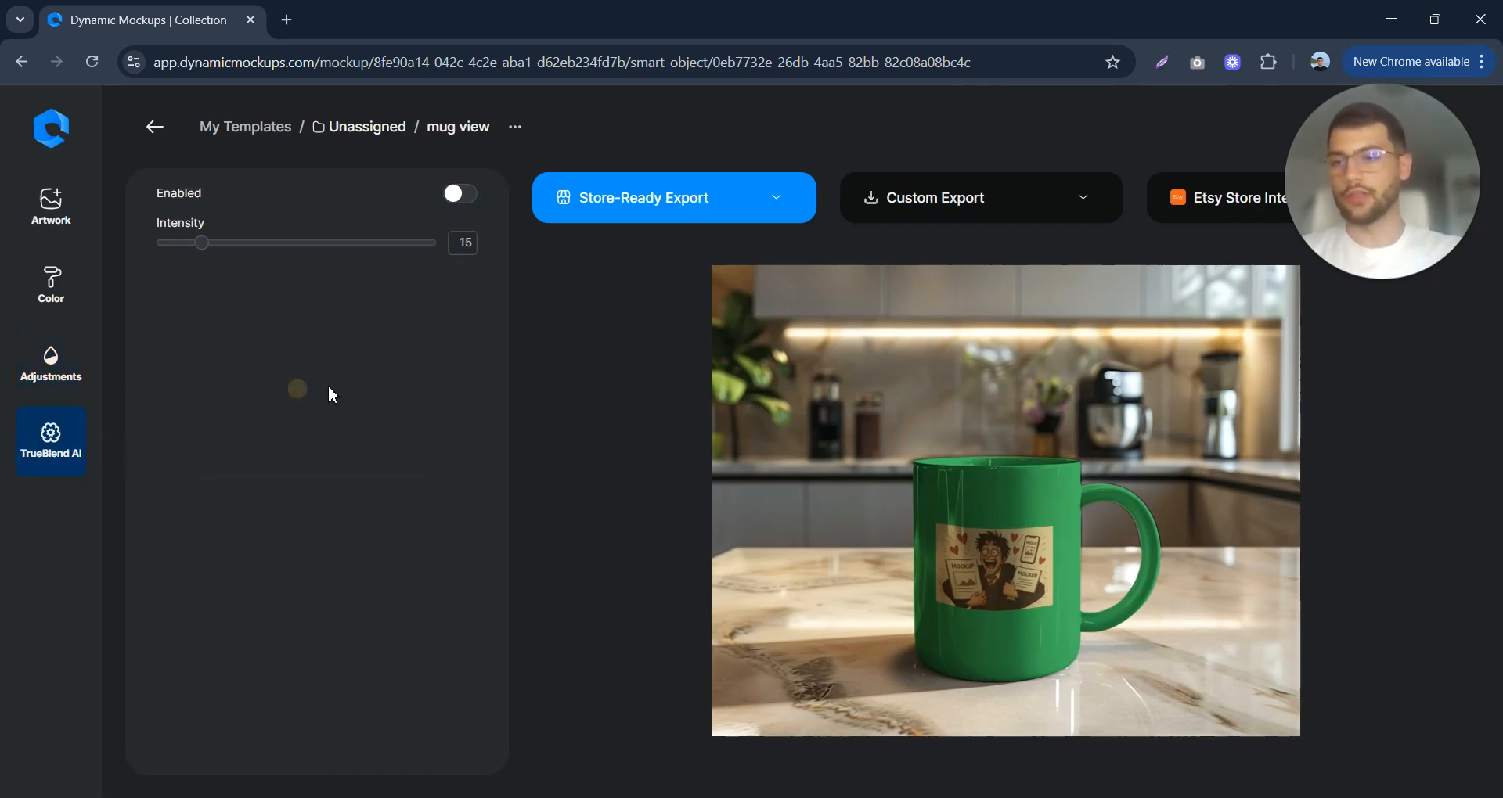
pyautogui.click(460, 205)
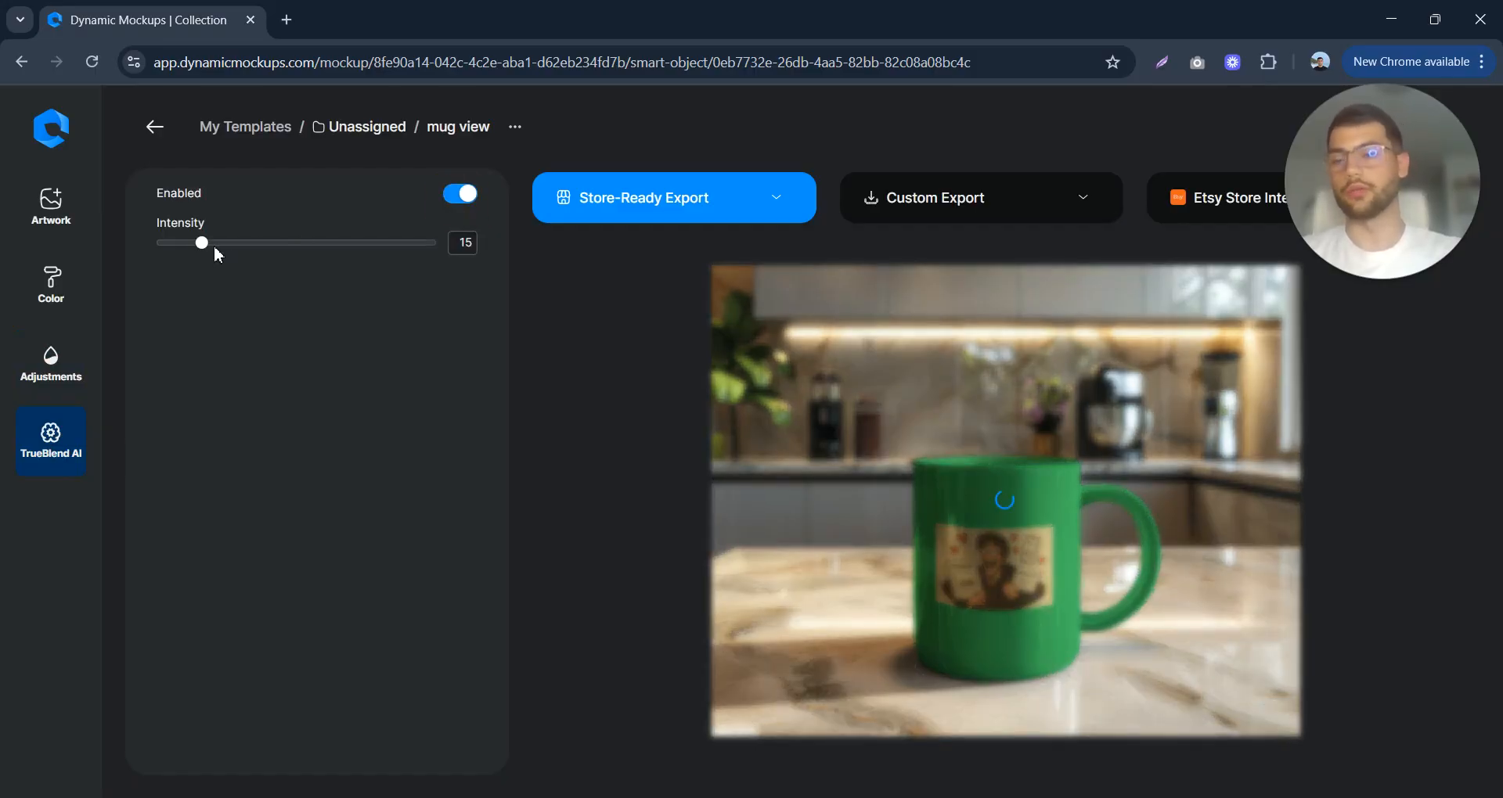
pyautogui.moveTo(206, 245); pyautogui.dragTo(251, 248)
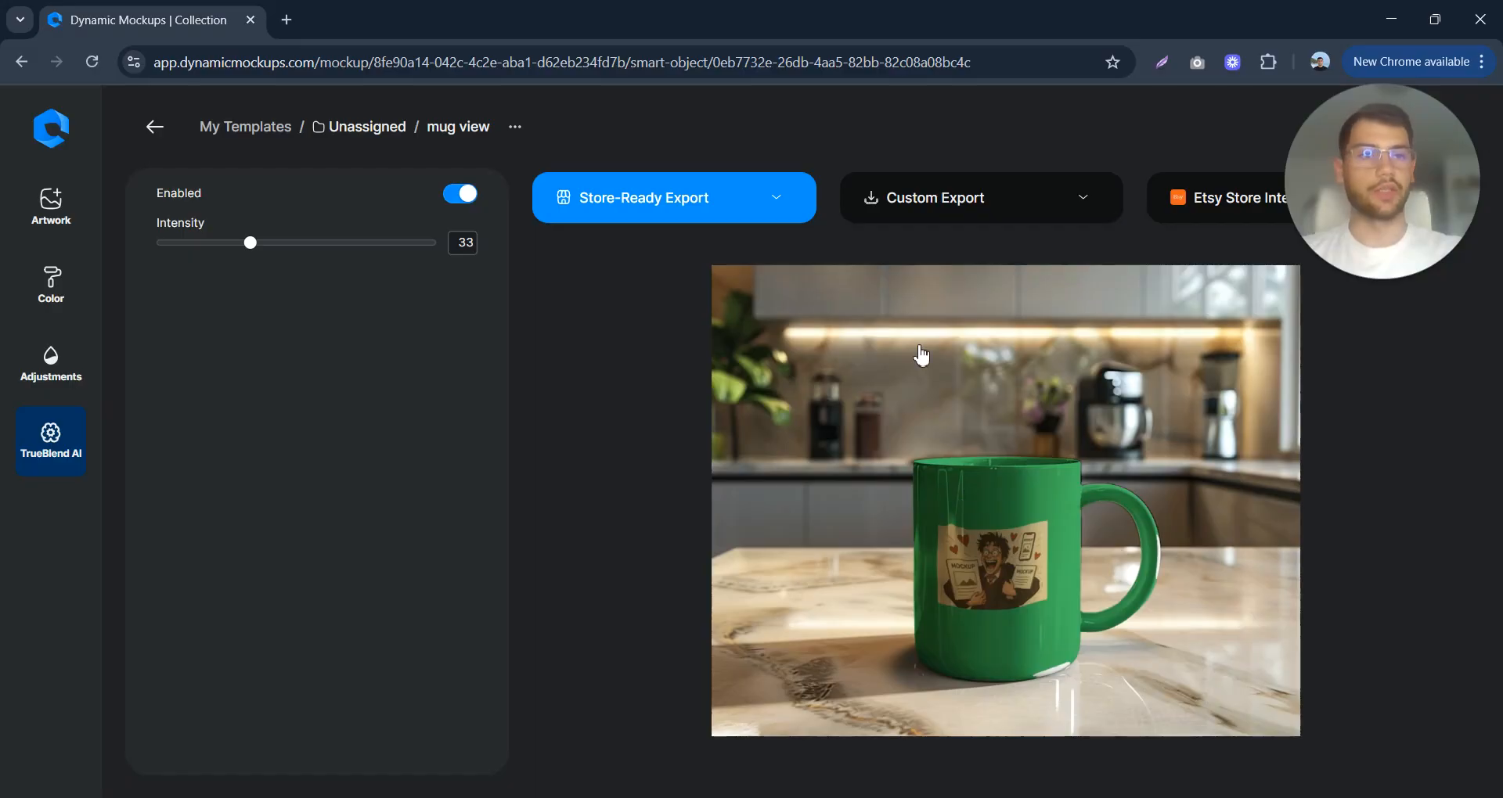
pyautogui.click(475, 199)
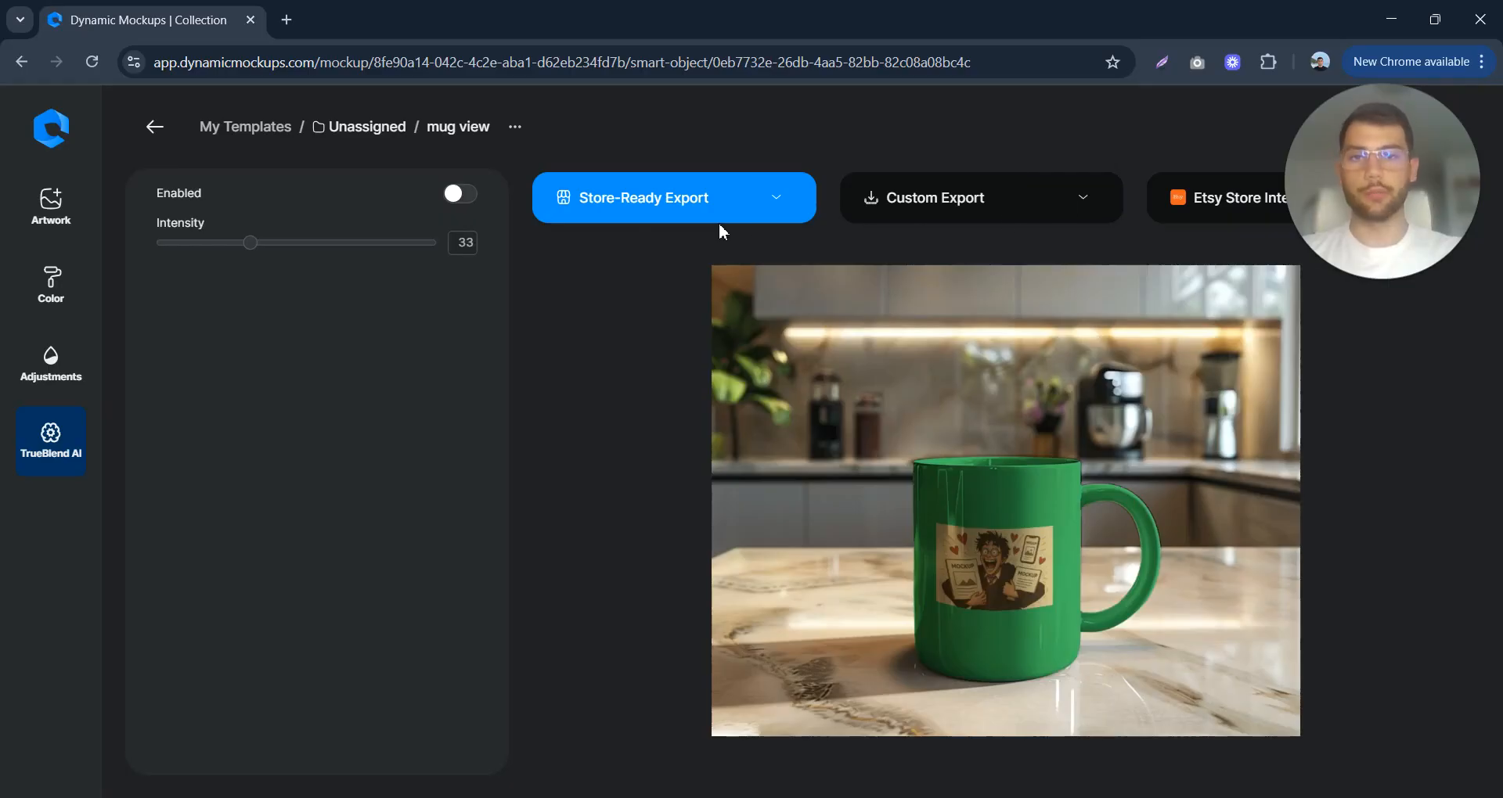
# Step: Review the Store-Ready Export, Custom Export and Etsy store integration options for the mug mockup
pyautogui.click(773, 213)
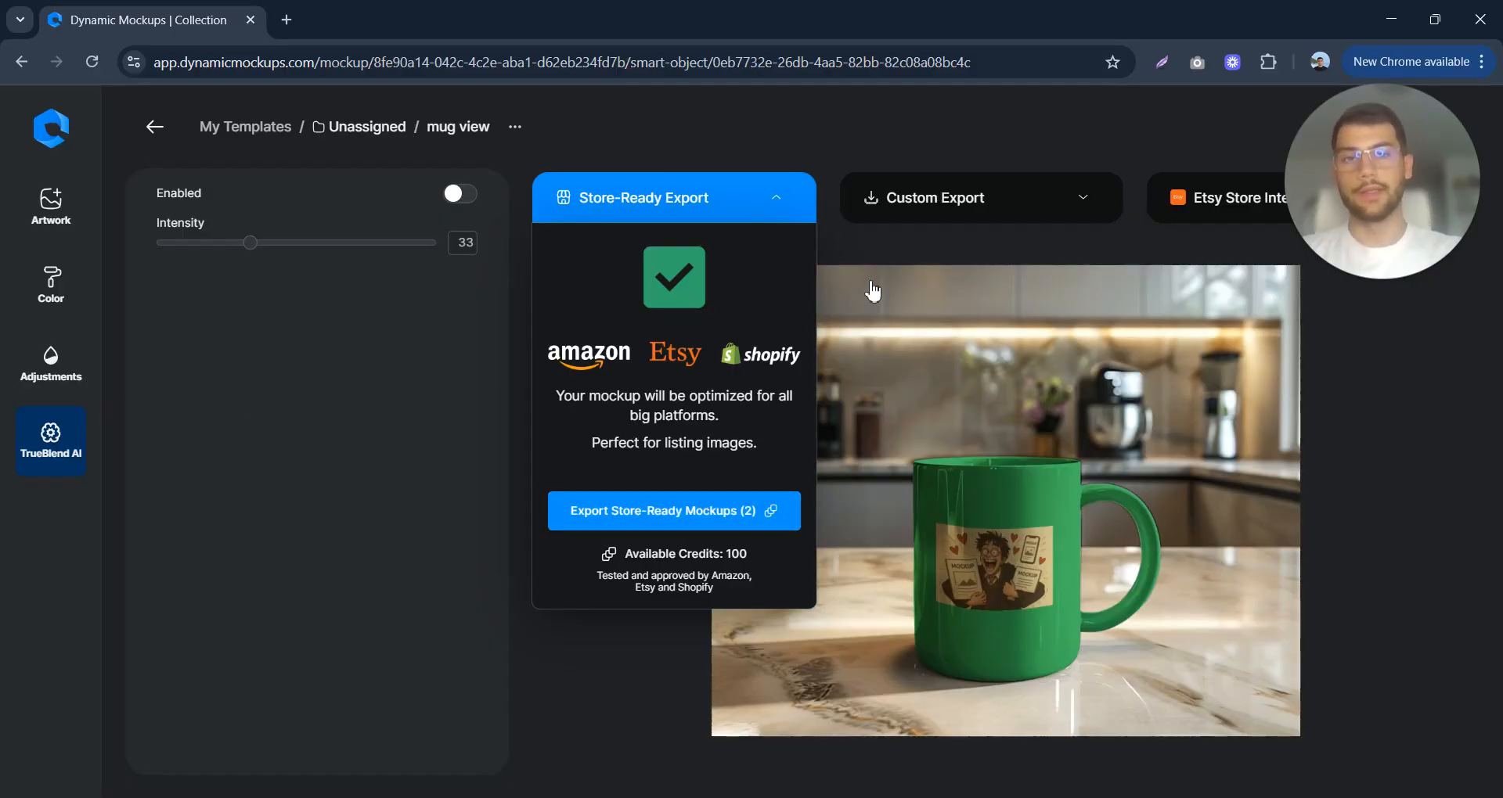
pyautogui.click(994, 218)
pyautogui.click(1003, 211)
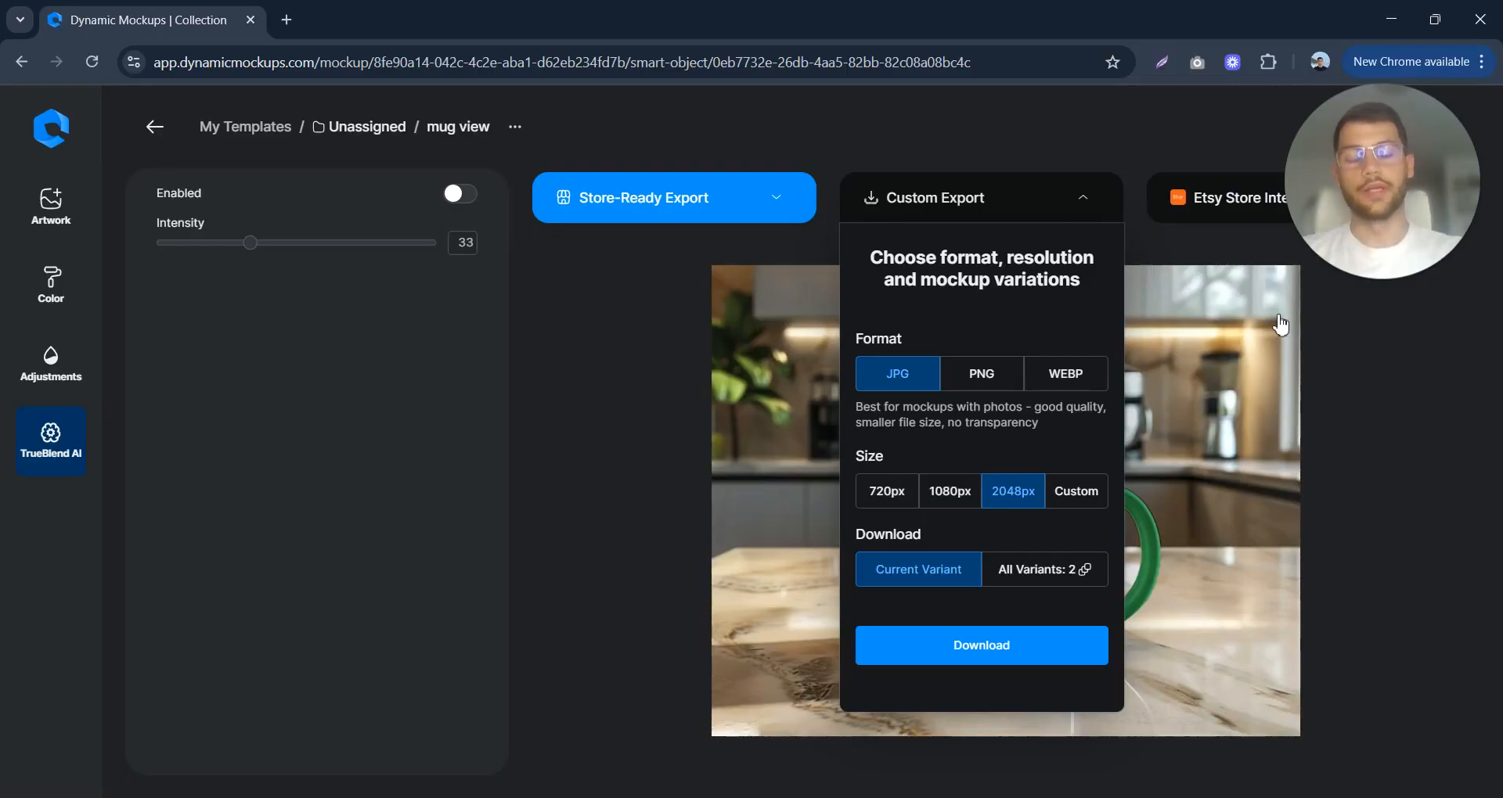
pyautogui.click(1258, 220)
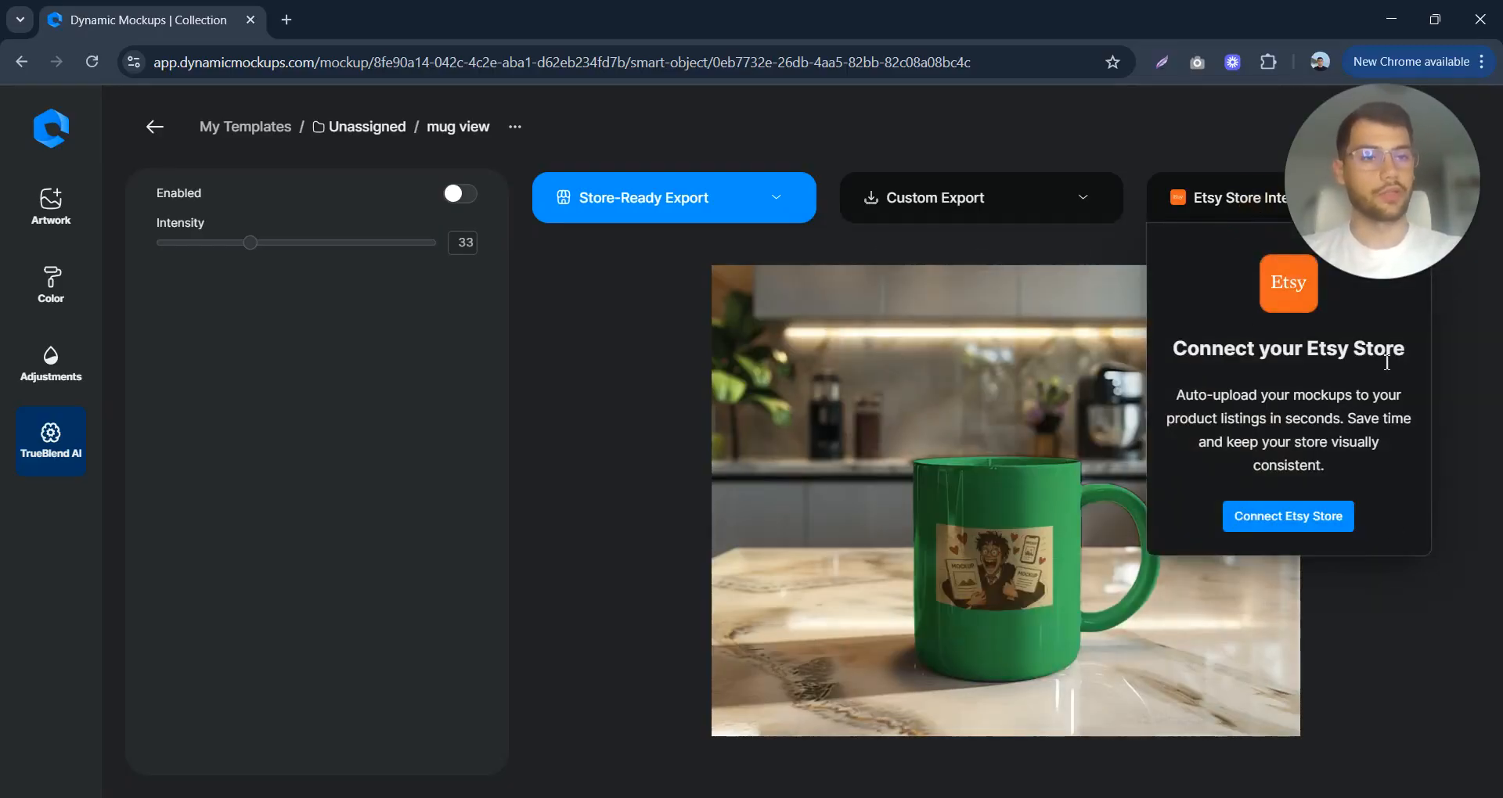
pyautogui.click(1084, 236)
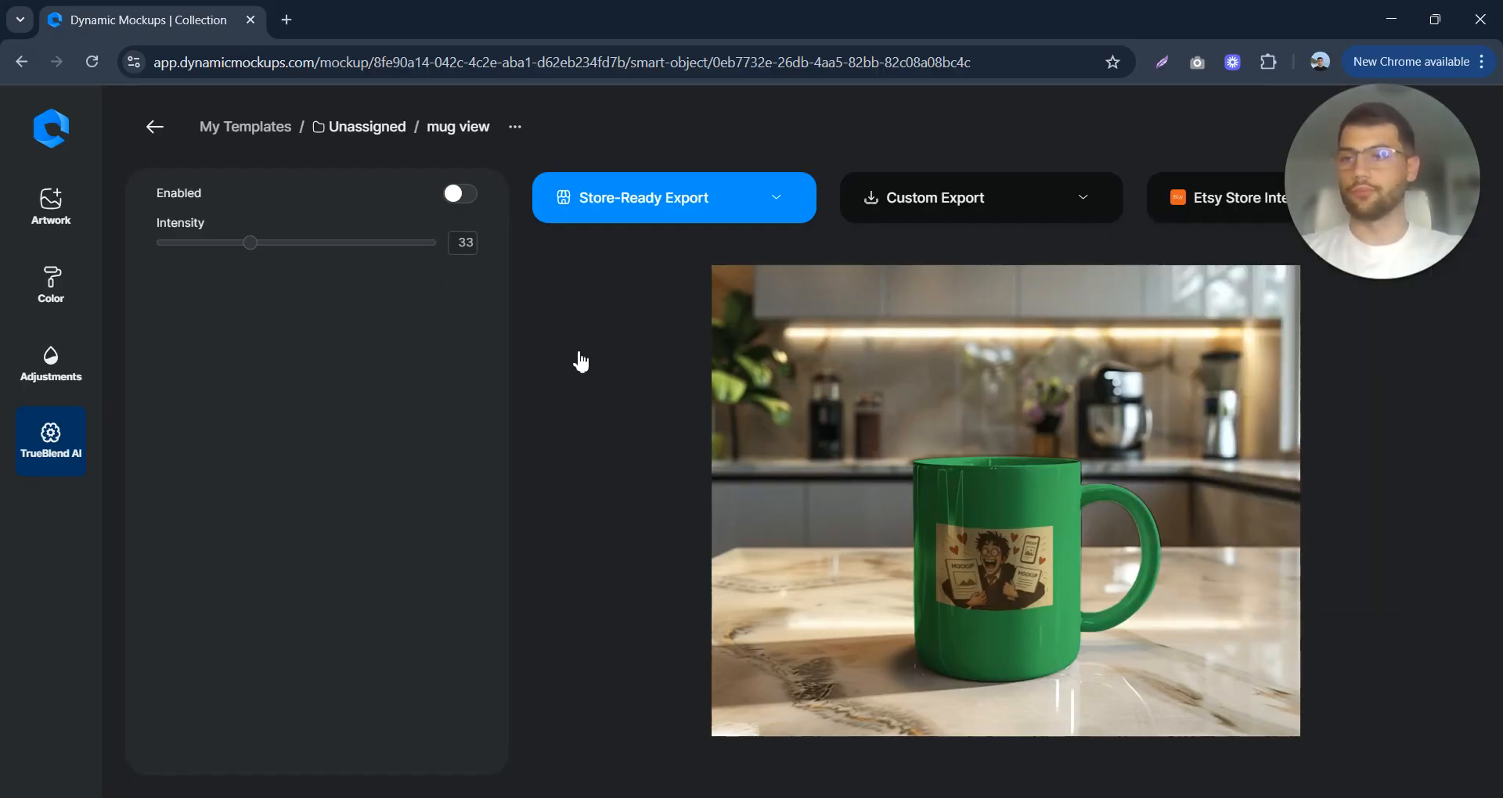